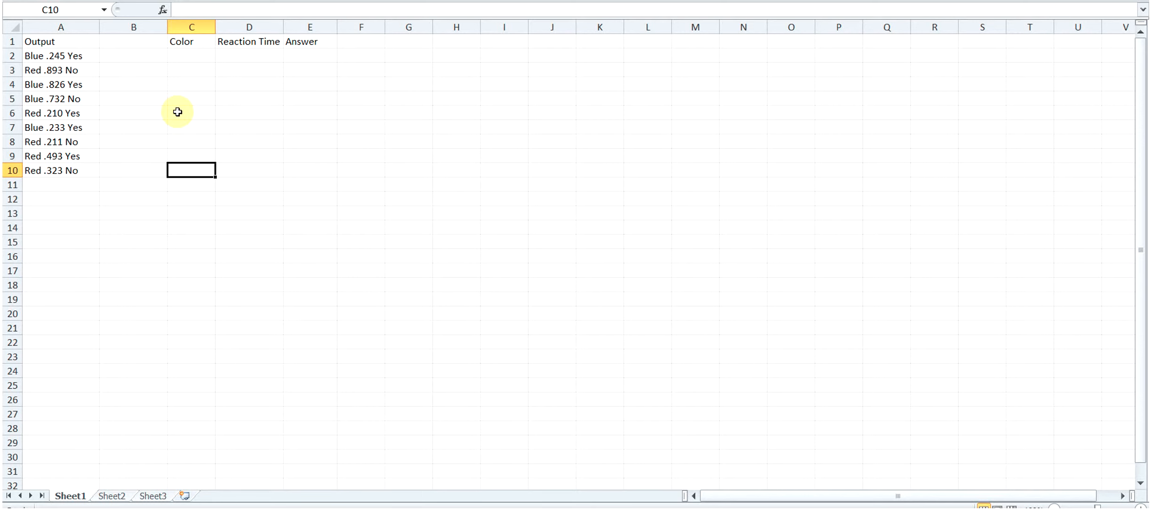
- Enter =LEFT(A2,4) in C2 to extract the color from the first Output entry
drag(44, 55, 64, 170)
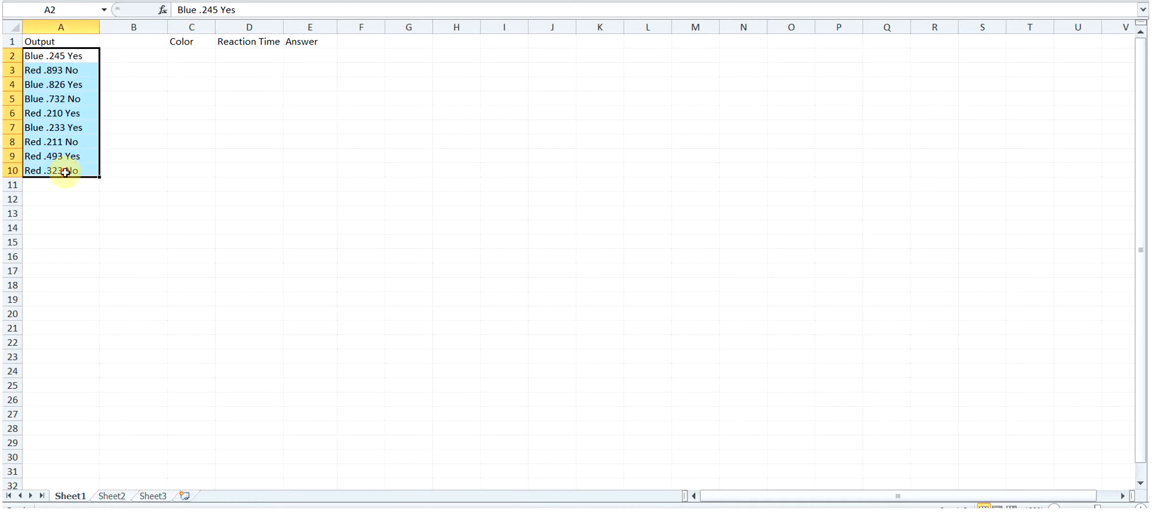
click(137, 56)
click(199, 57)
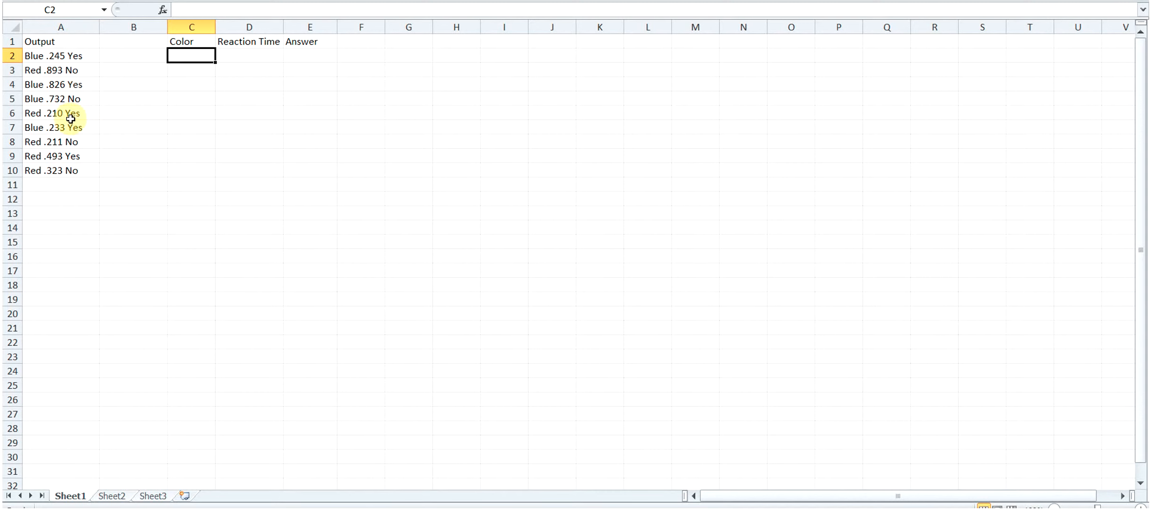
text(=)
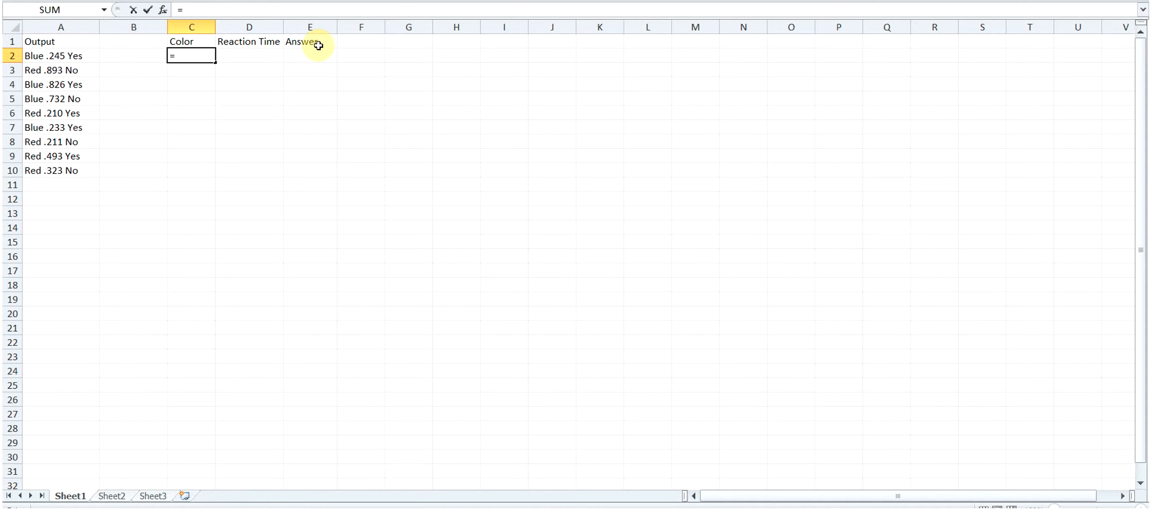
text(LEFT)
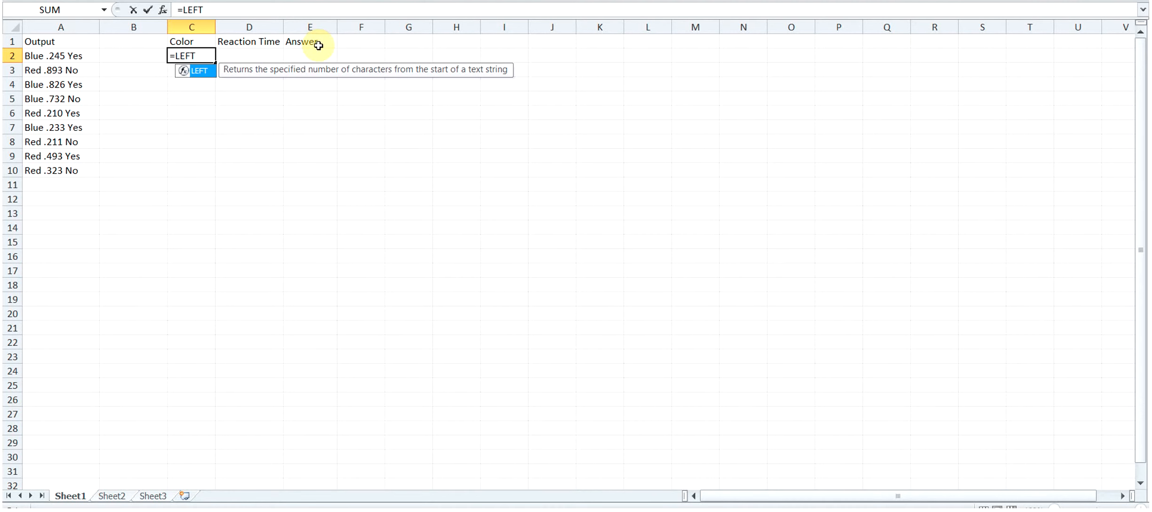
text(()
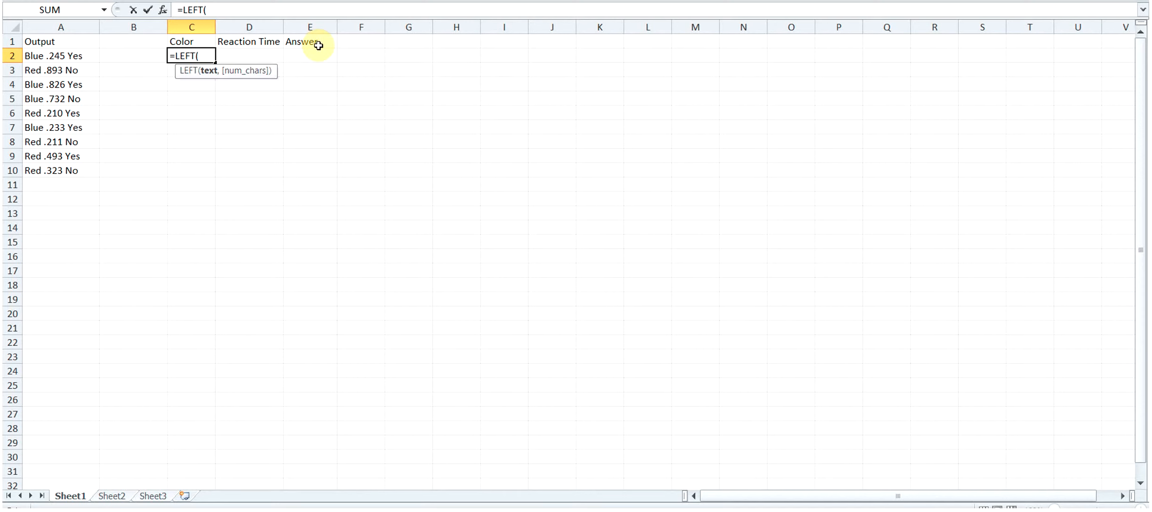
click(79, 55)
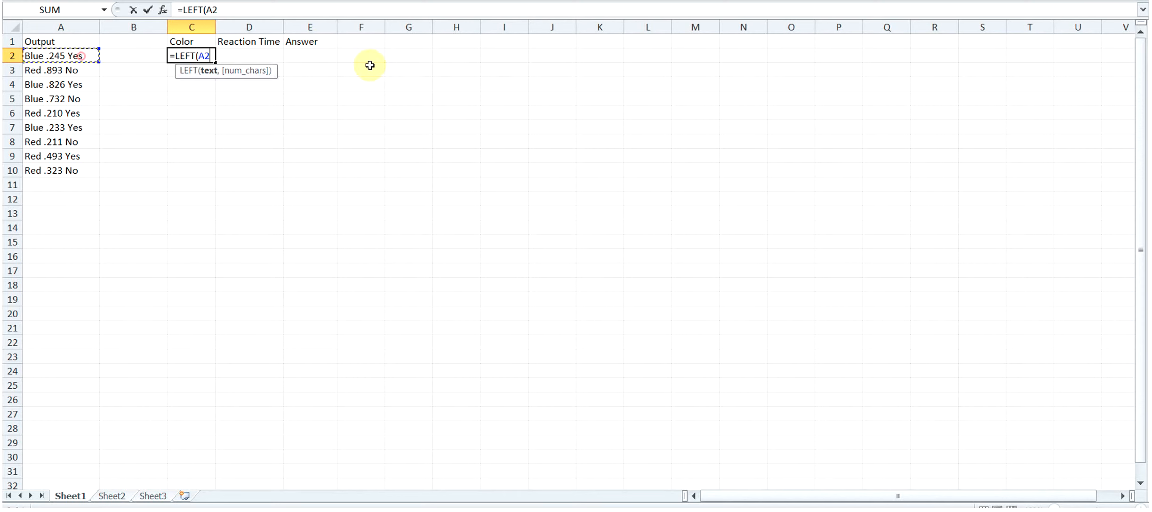
text(,)
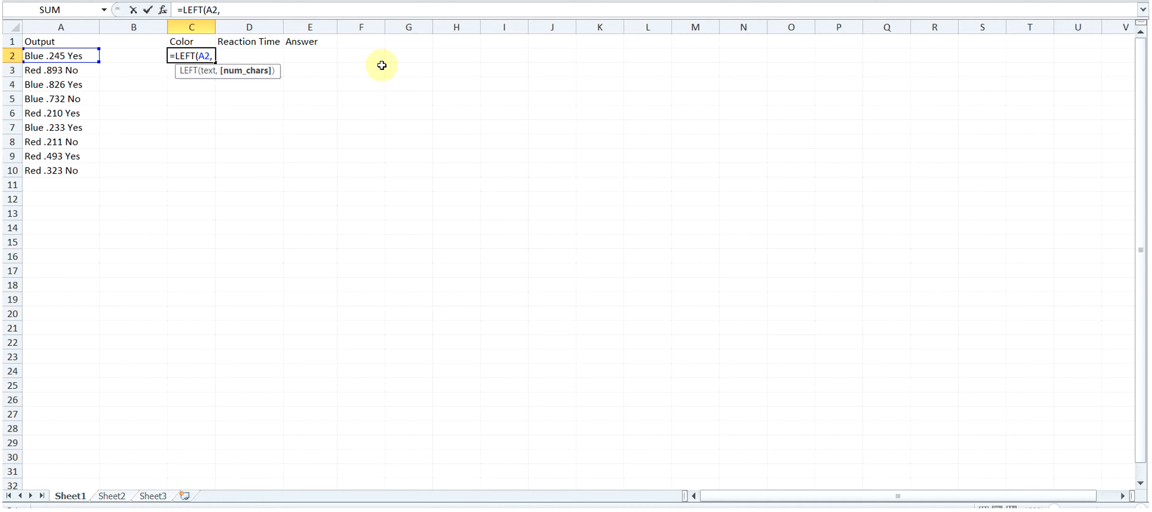
text(4)
key(Return)
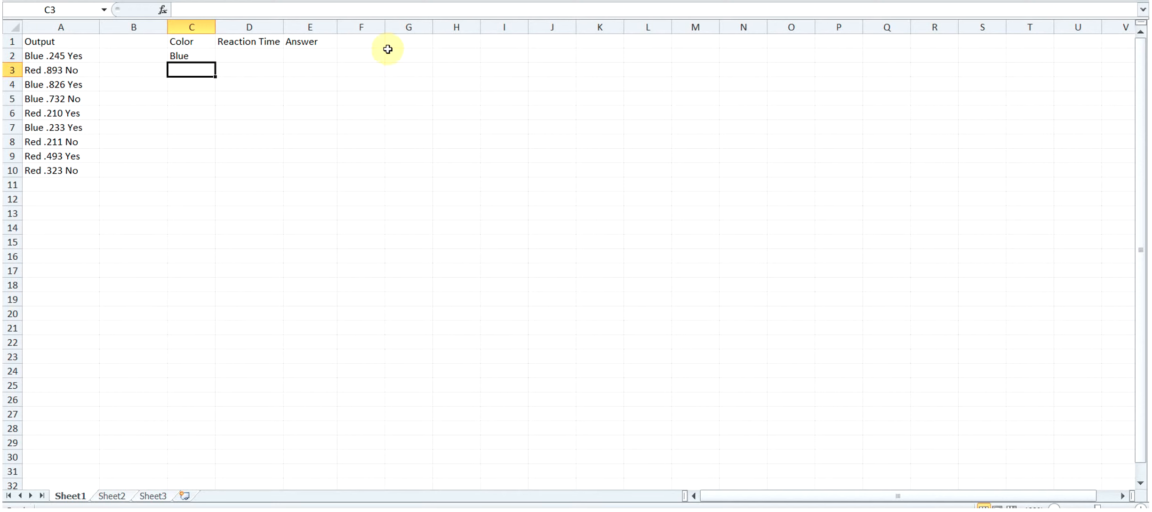
- Fill the LEFT formula from C2 down through C10 in the Color column
click(205, 57)
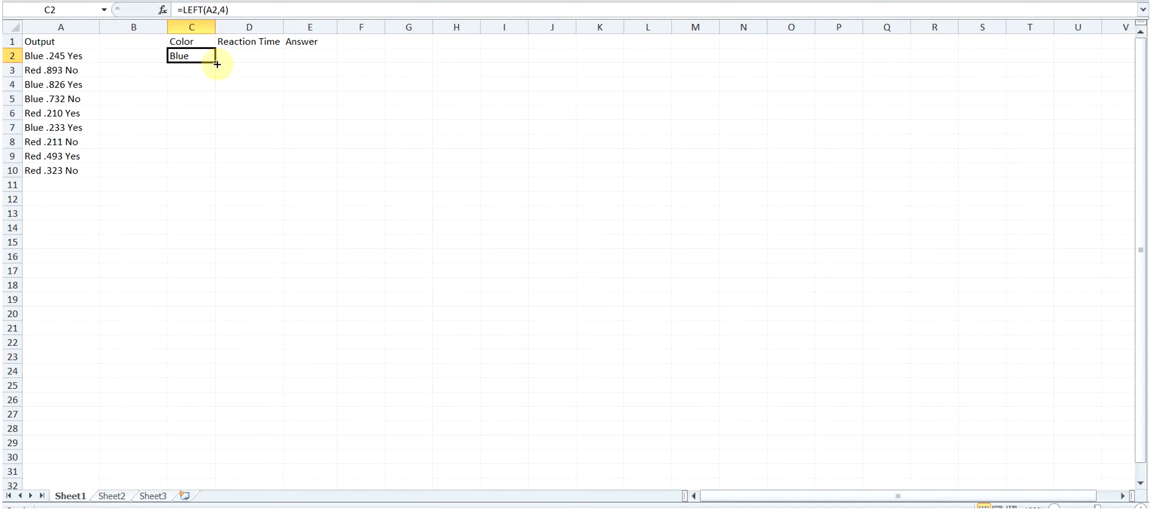
drag(215, 62, 213, 176)
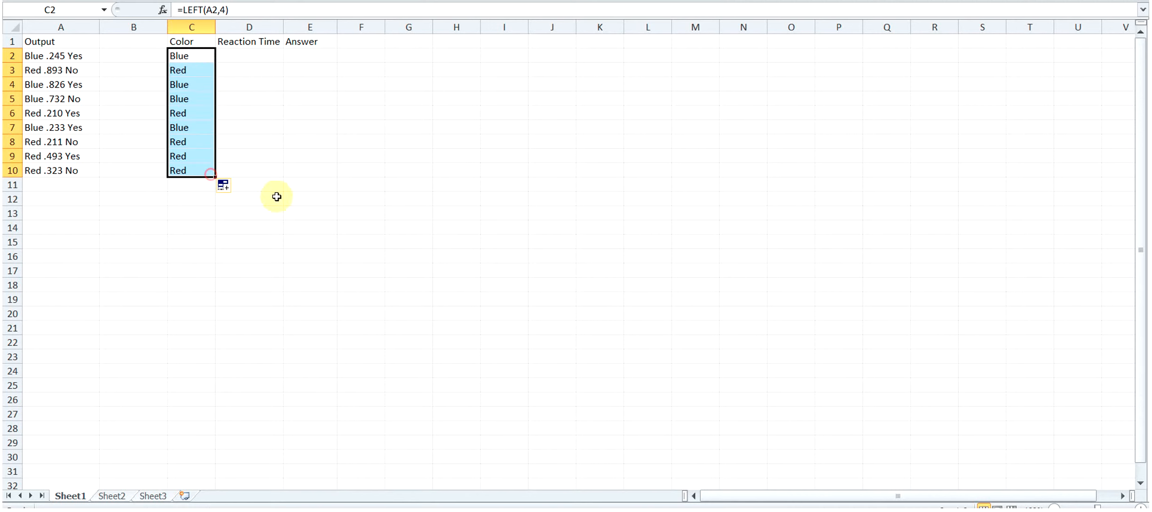
click(278, 141)
- Enter =MID(A2,5,5) in D2 to extract the reaction time from the first Output entry
click(246, 56)
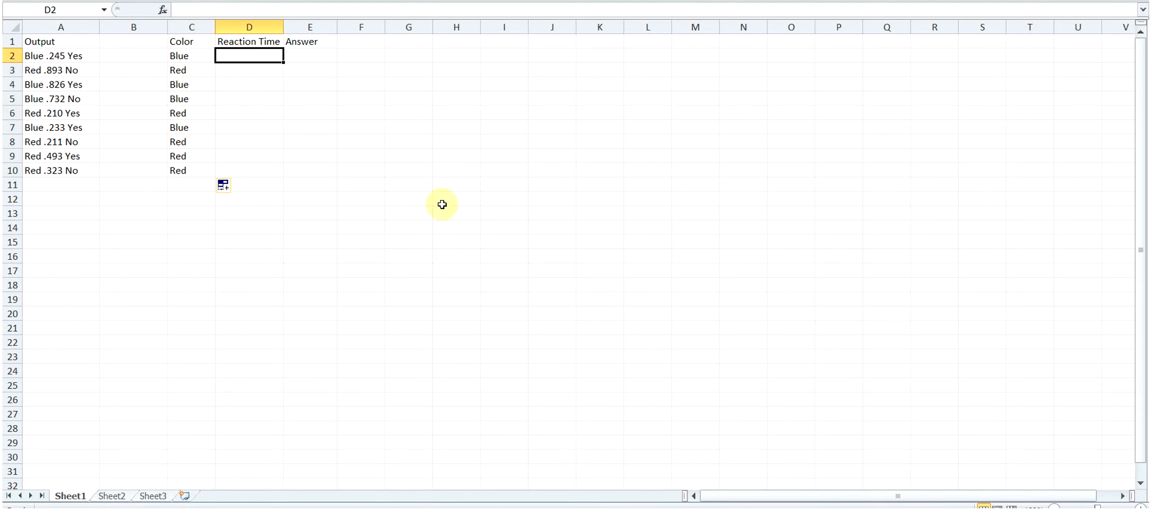
text(=)
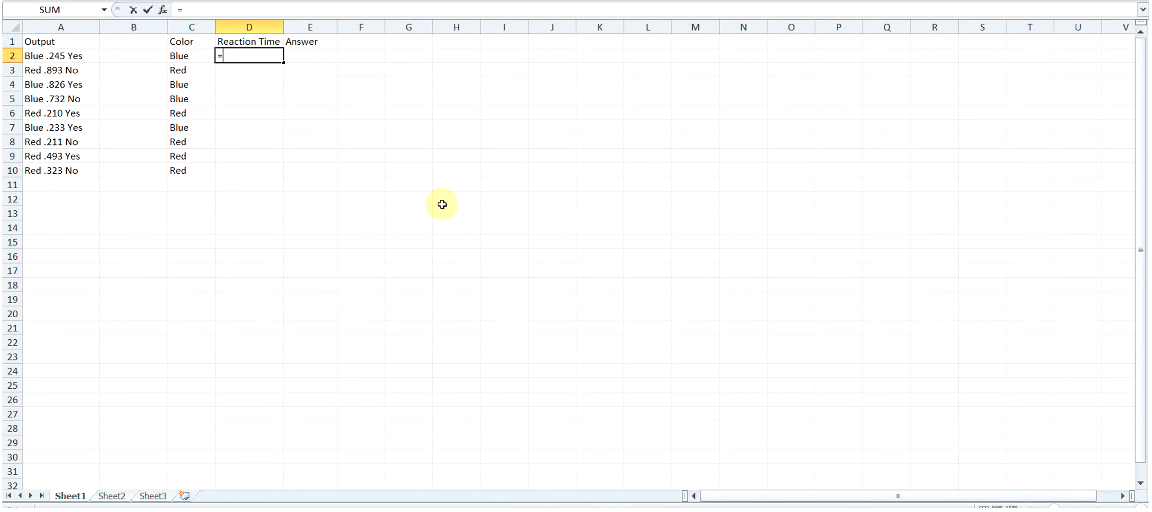
text(MID)
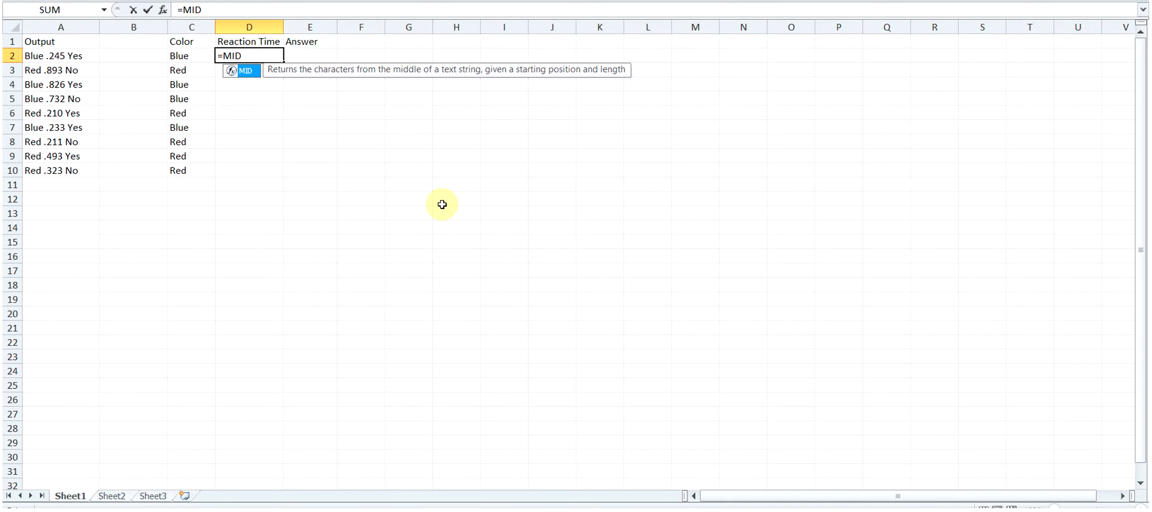
text(()
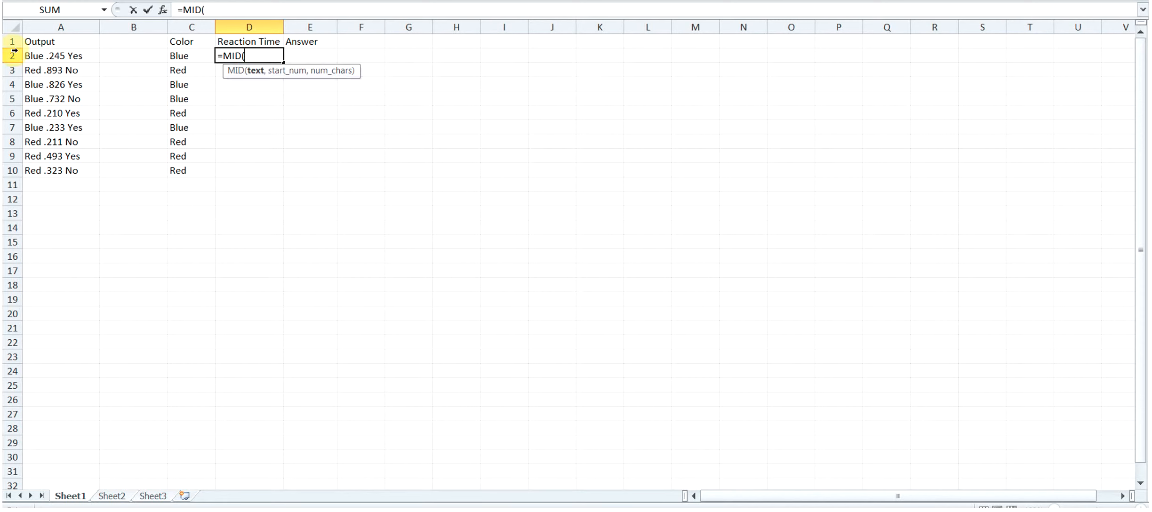
click(44, 56)
text(,)
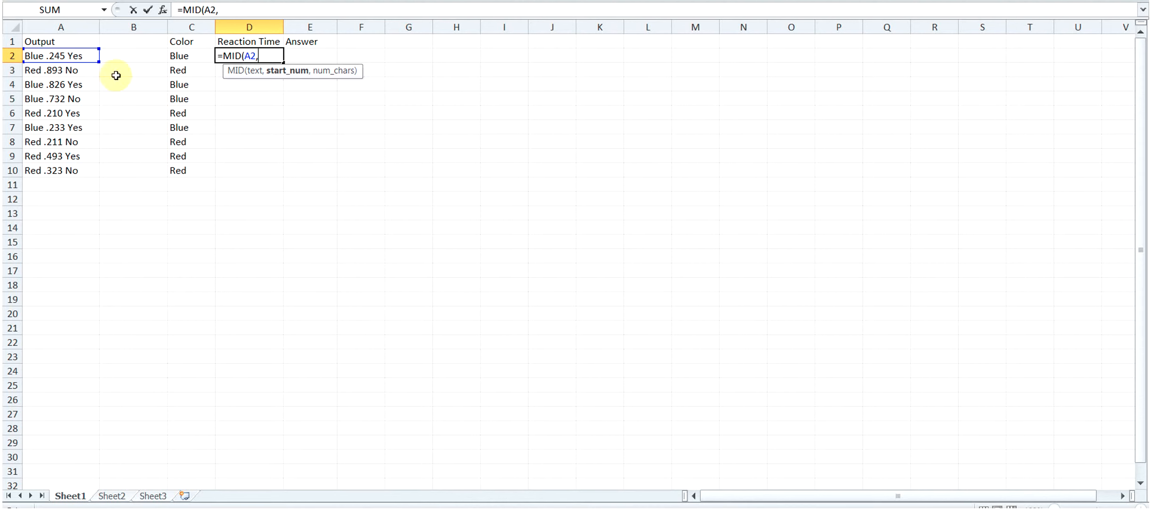
text(5)
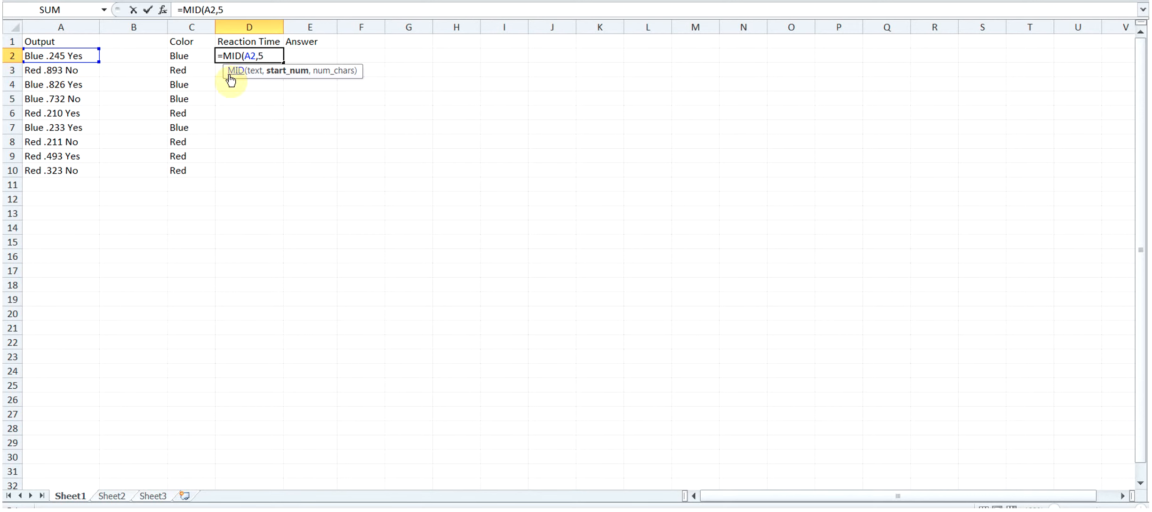
text(,)
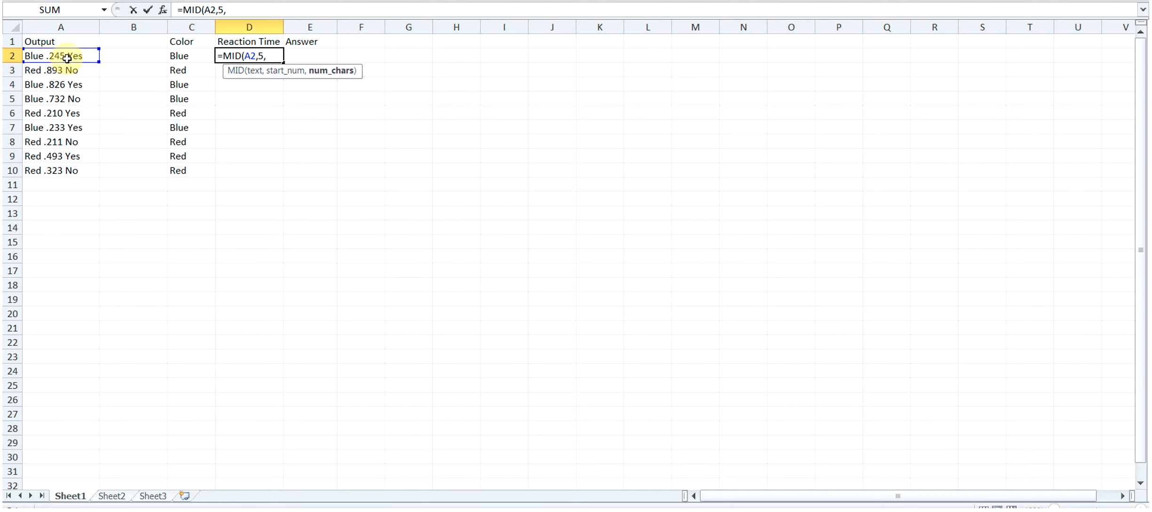
text(5))
key(Return)
- Fill the MID formula from D2 down through D10 in the Reaction Time column
click(237, 51)
drag(284, 64, 274, 173)
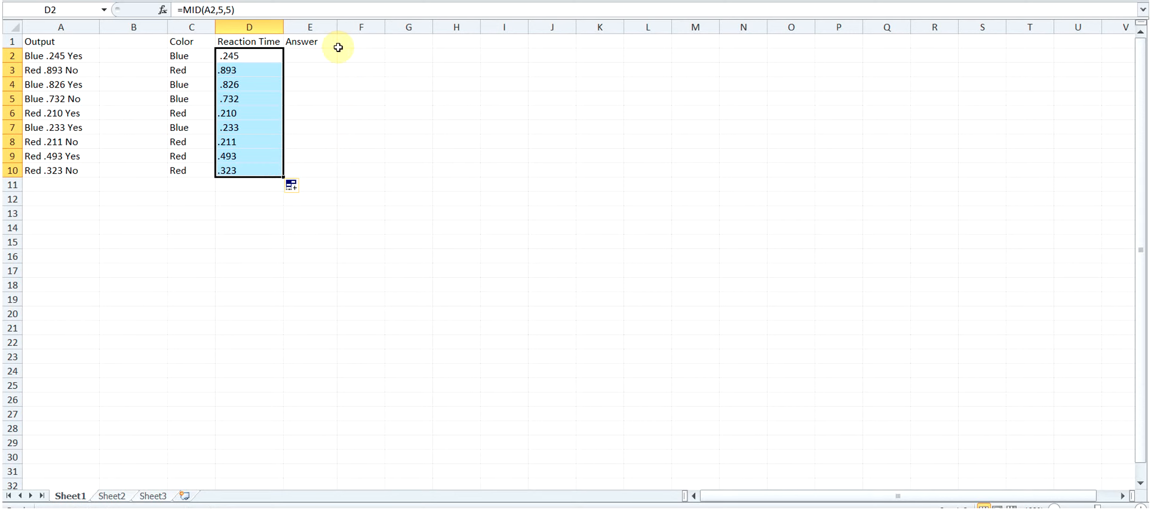
click(322, 113)
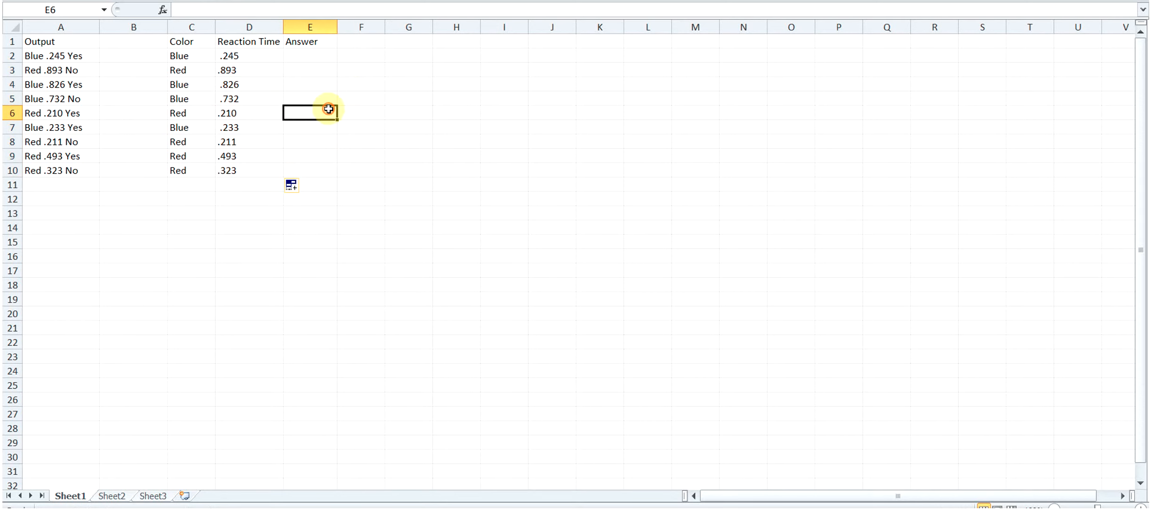
- Inspect the extracted reaction times in D4 and D5 for leading spaces
click(230, 87)
click(239, 101)
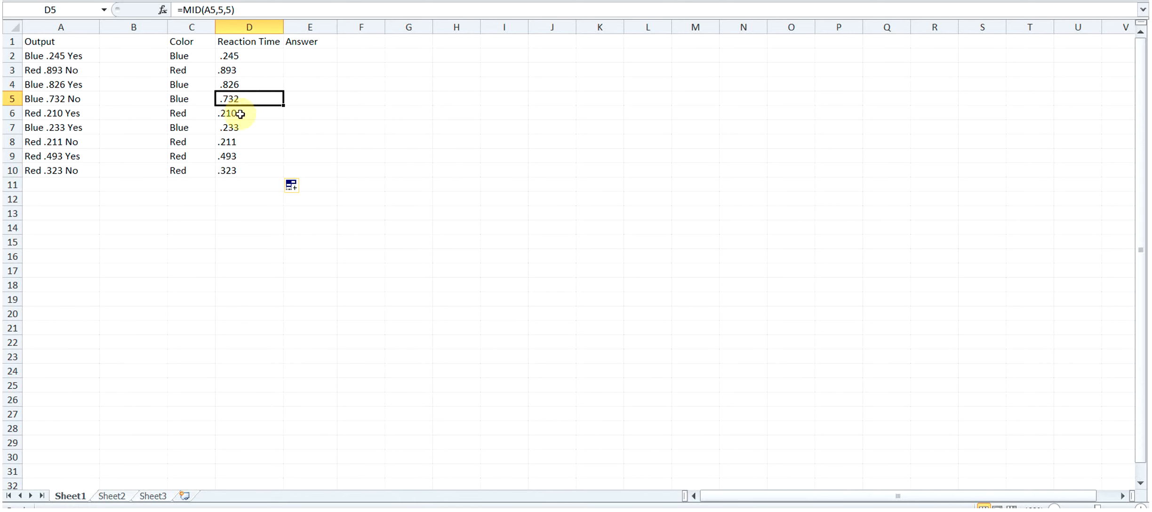
double_click(223, 100)
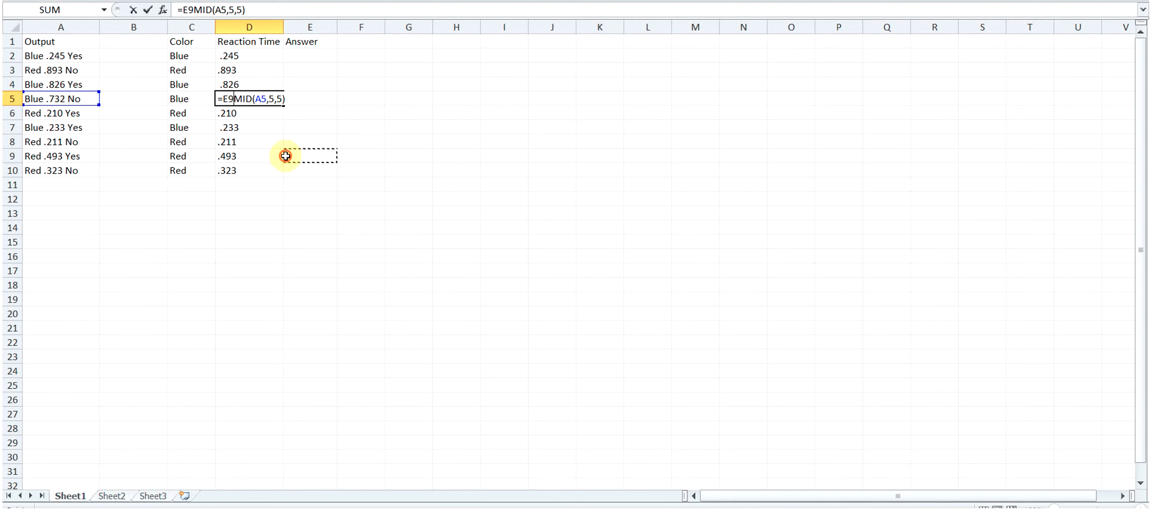
key(Return)
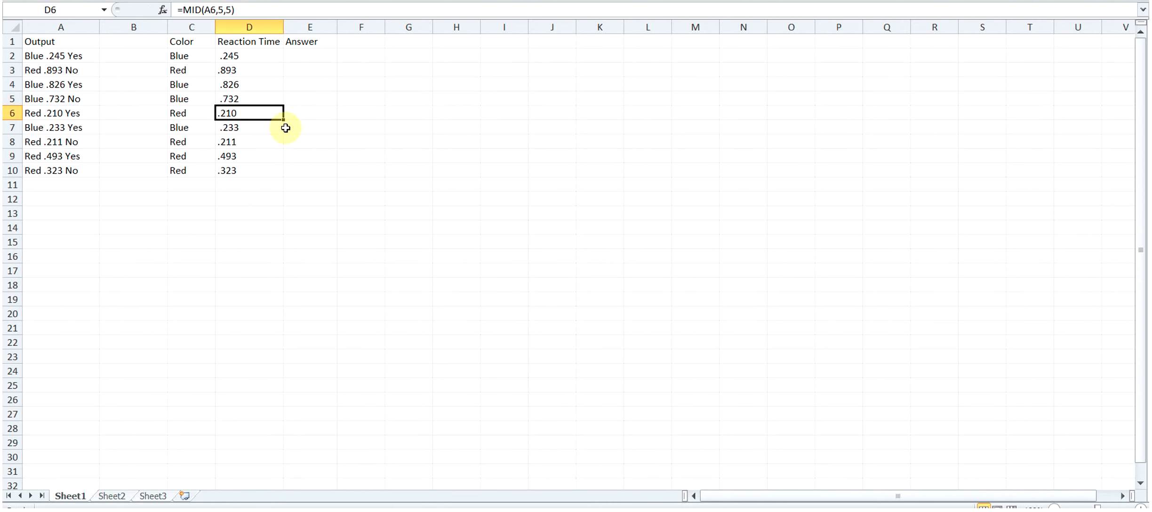
- Try to total the reaction times D2:D10 with a SUM formula in D13, and clear that cell
click(253, 209)
text(=)
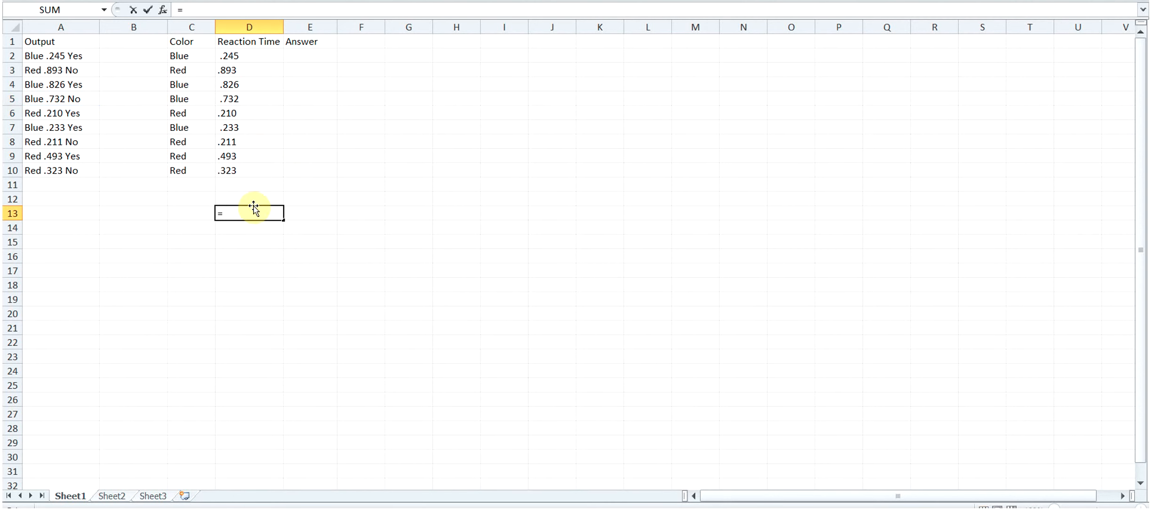
text(SUM()
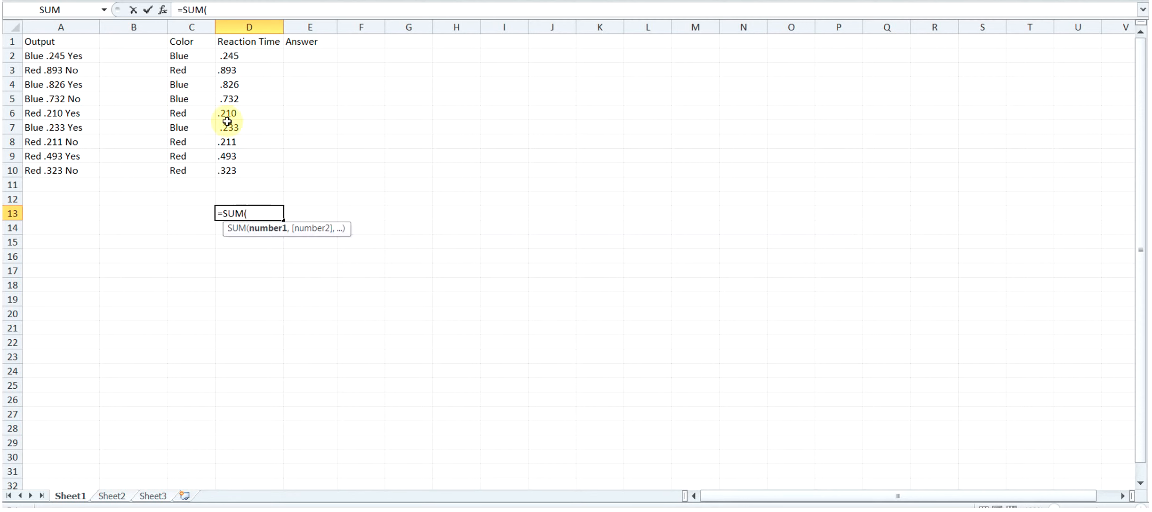
drag(249, 59, 250, 164)
text())
key(Return)
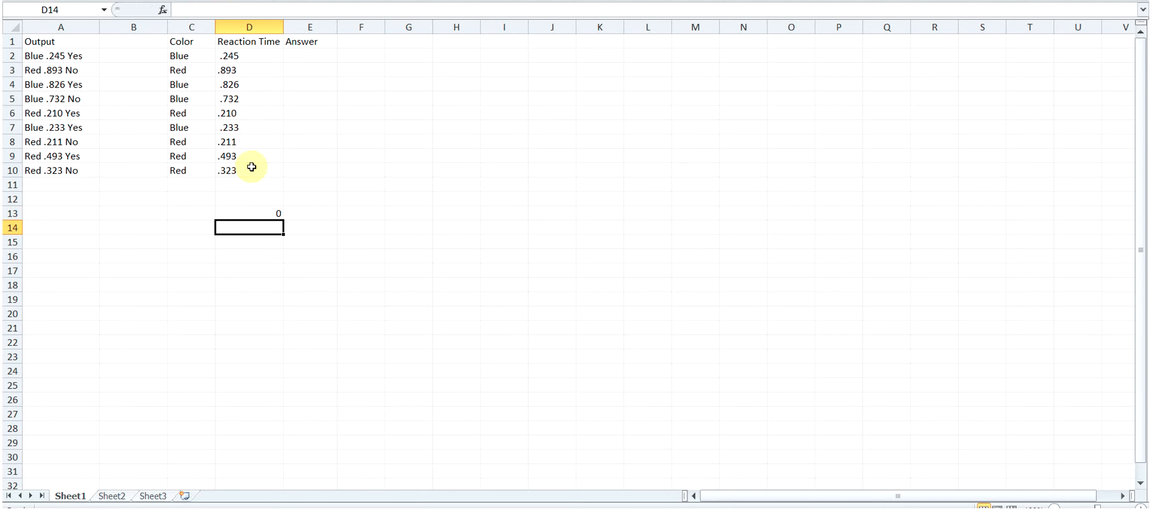
click(269, 211)
key(Delete)
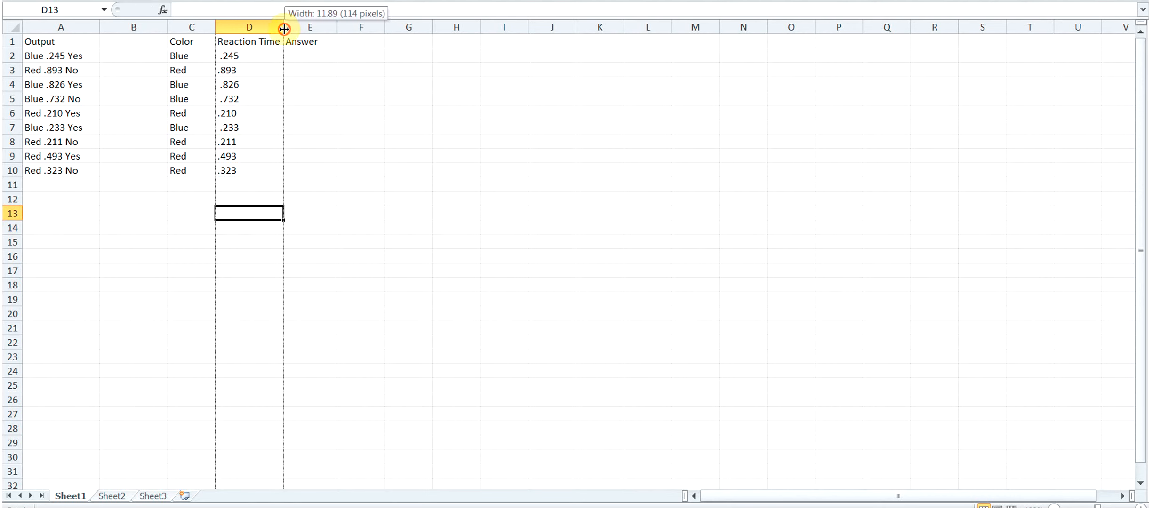
- Insert a column before Reaction Time with the header "Reaction Time (Corrected)", fitted to the header's width
right_click(282, 28)
click(334, 125)
click(249, 46)
text(Reaction Time)
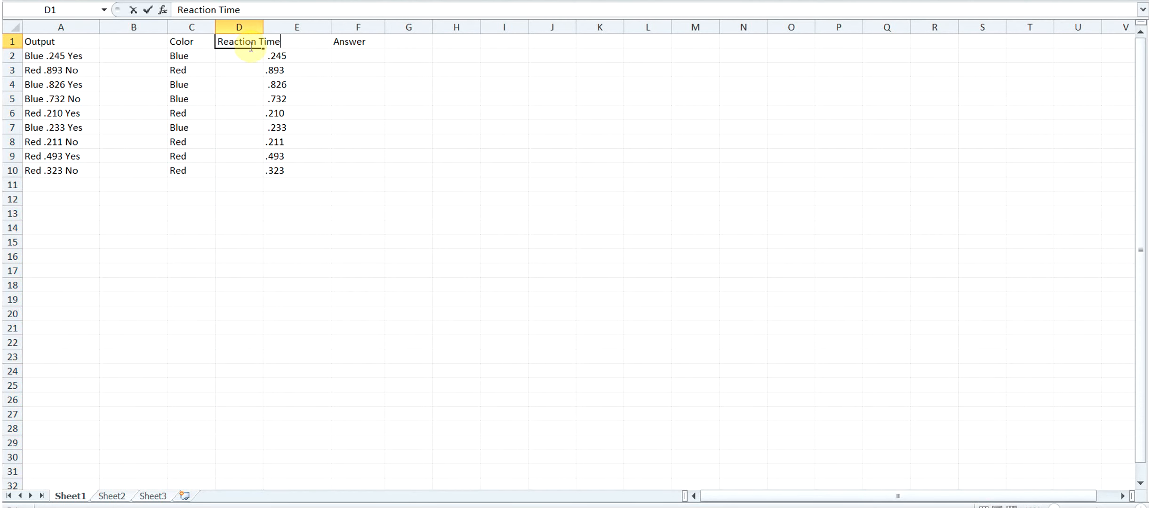
text( (Corrected))
key(Return)
click(264, 30)
double_click(264, 31)
- Enter =TRIM(E2) in D2 and fill it down through D10 to strip spaces from the reaction times
text(=TRIM()
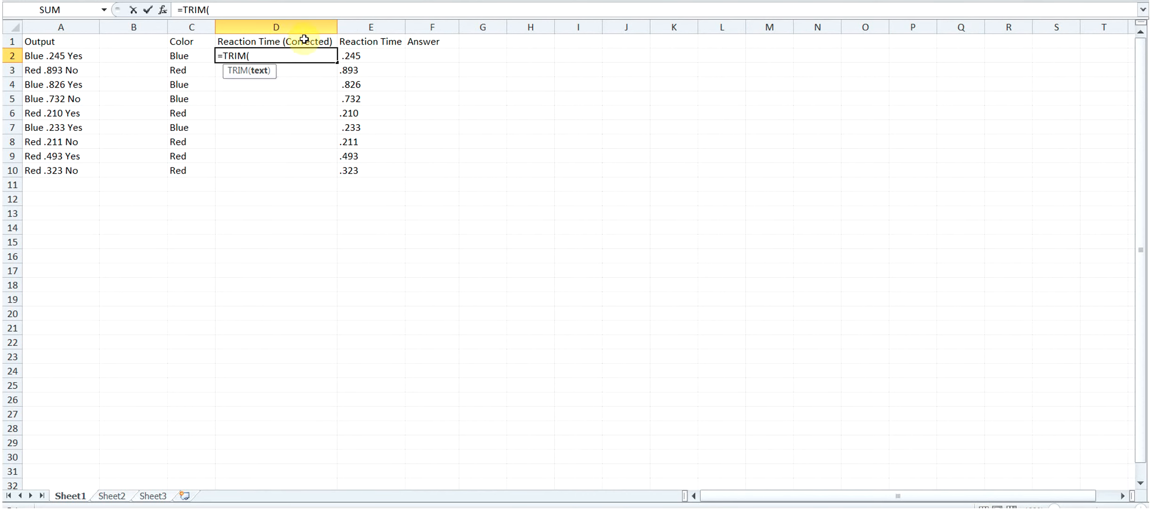
drag(352, 70, 359, 56)
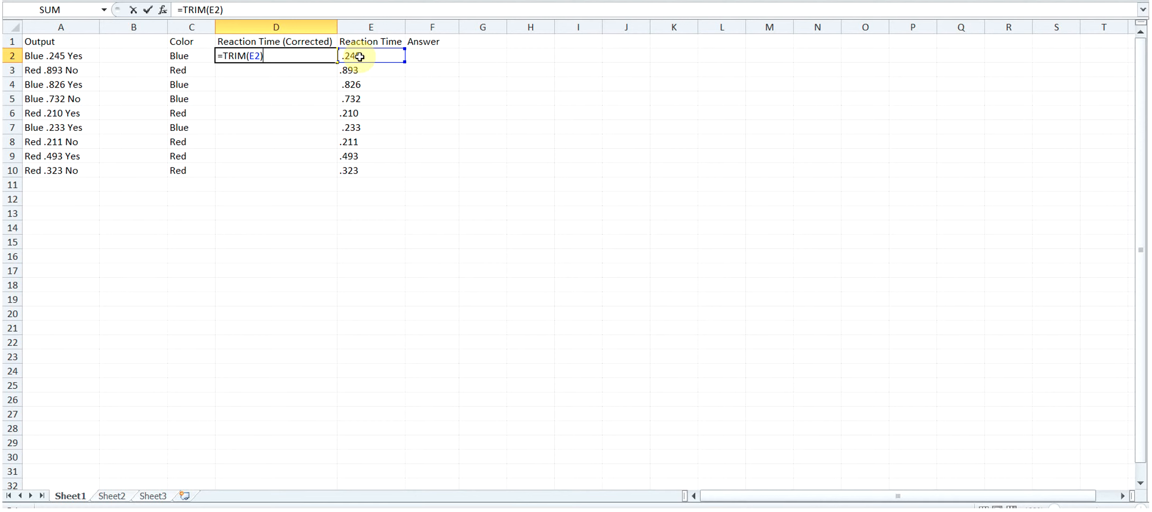
key(Return)
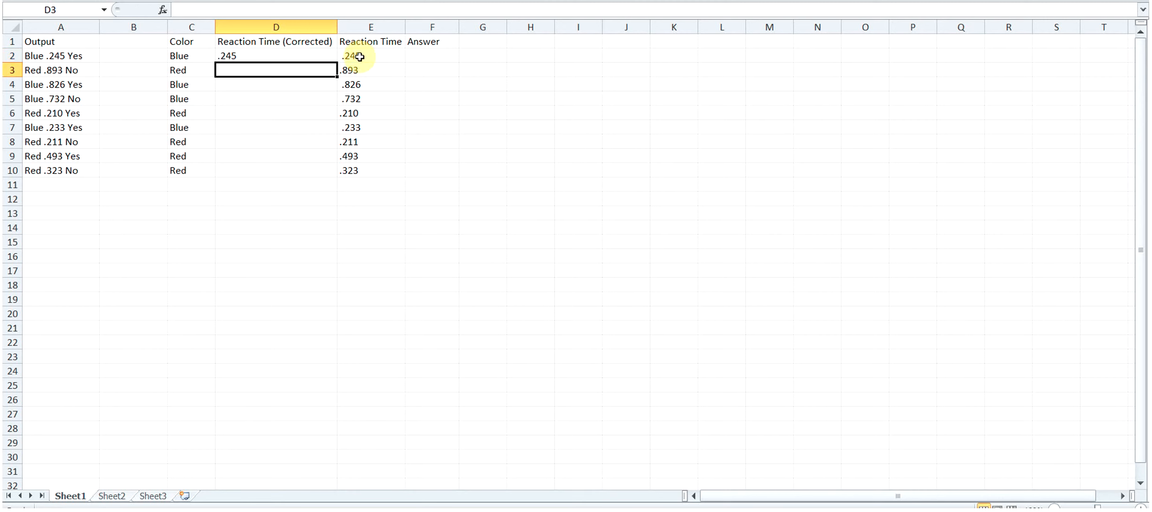
click(327, 58)
drag(337, 63, 334, 174)
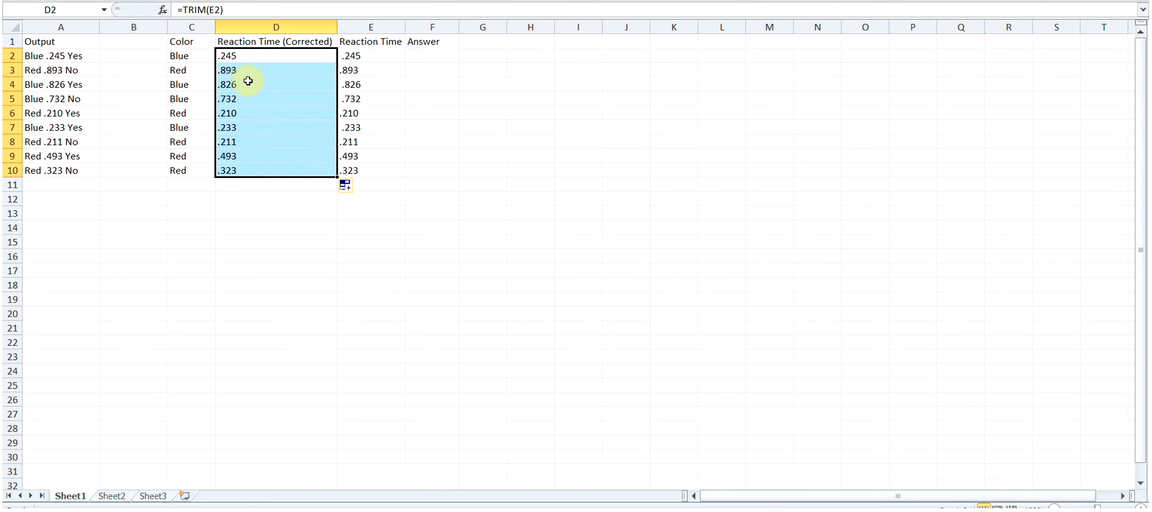
- Examine the trimmed reaction times in D2:D10 cell by cell for leftover leading spaces
click(232, 61)
click(228, 71)
click(229, 86)
click(231, 100)
click(229, 115)
click(229, 128)
click(227, 142)
click(230, 155)
click(236, 170)
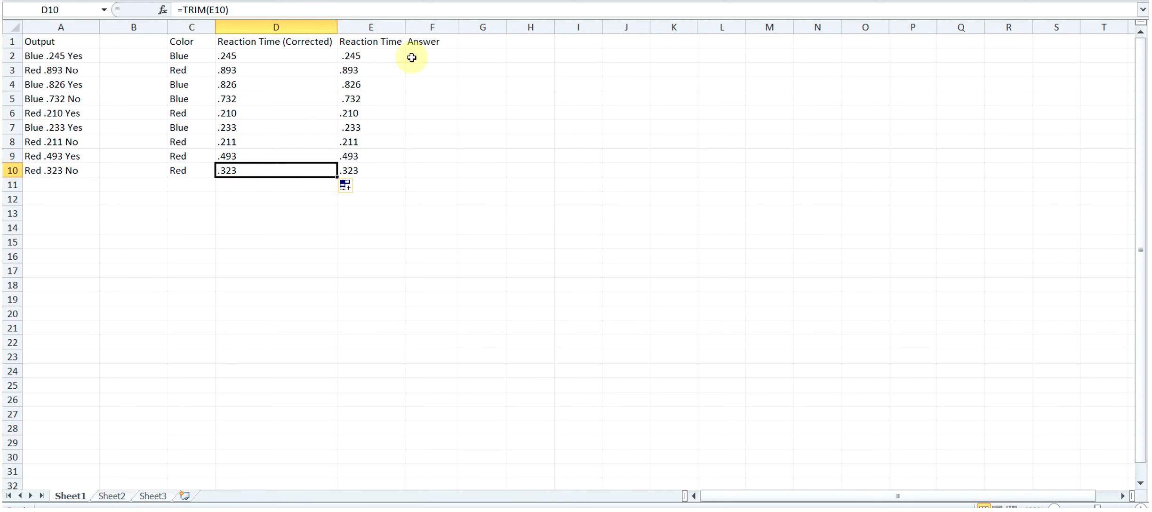
click(463, 56)
click(260, 56)
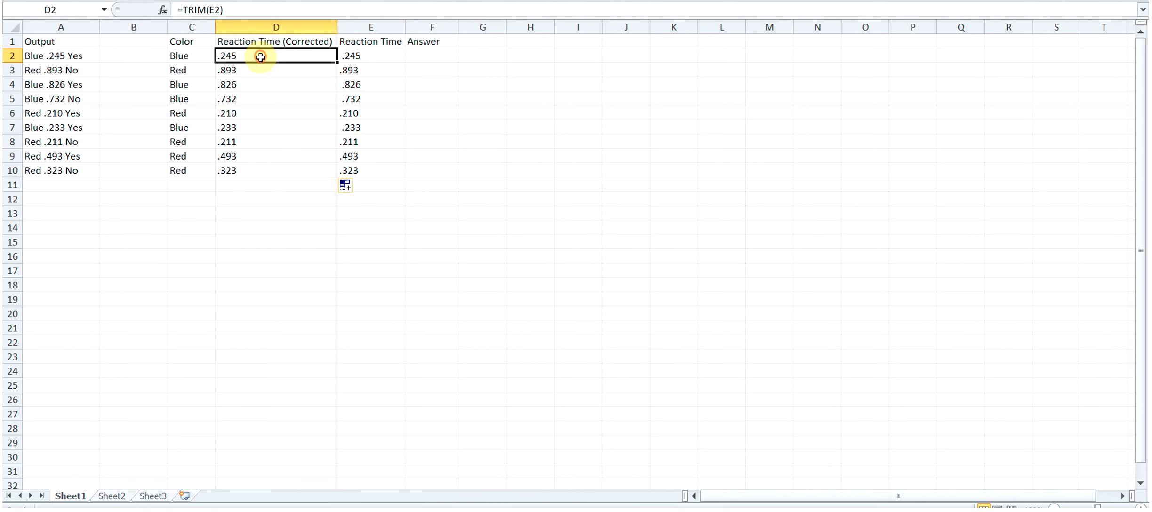
- Enter =RIGHT(A2,3) in F2 to extract the answer from the end of the first Output entry
click(421, 57)
text(=)
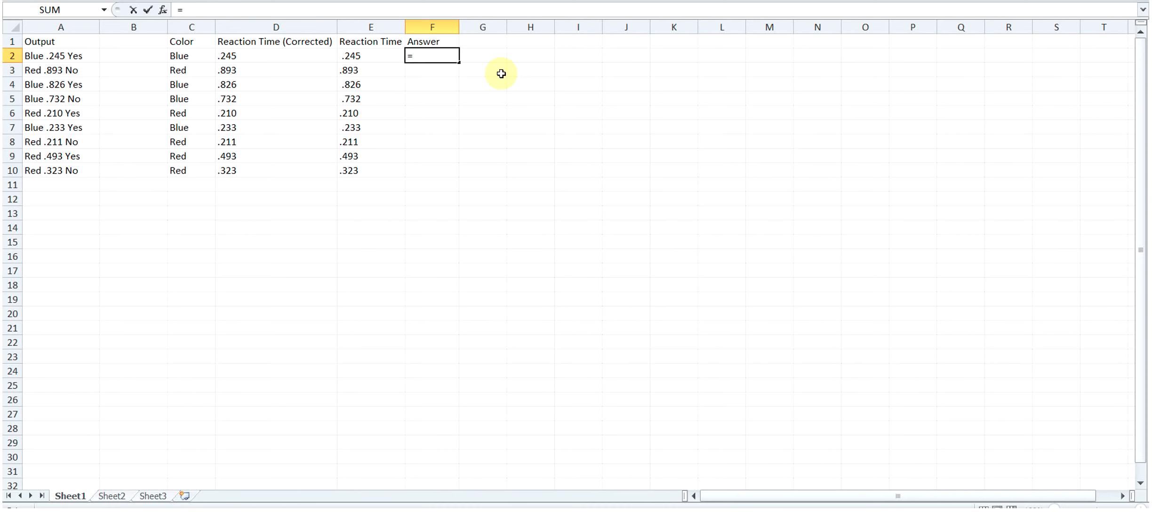
text(RIGHT)
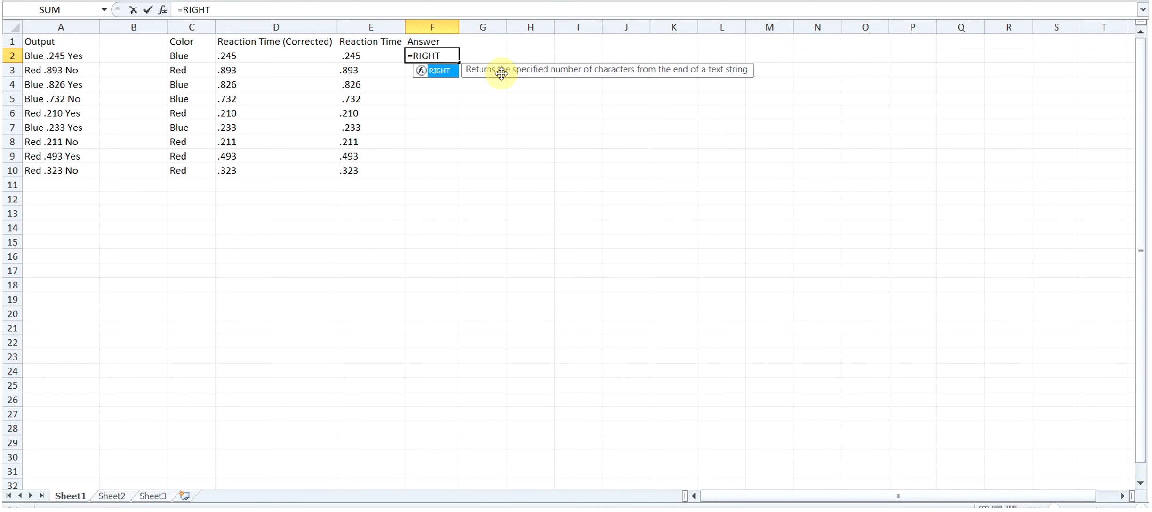
text(()
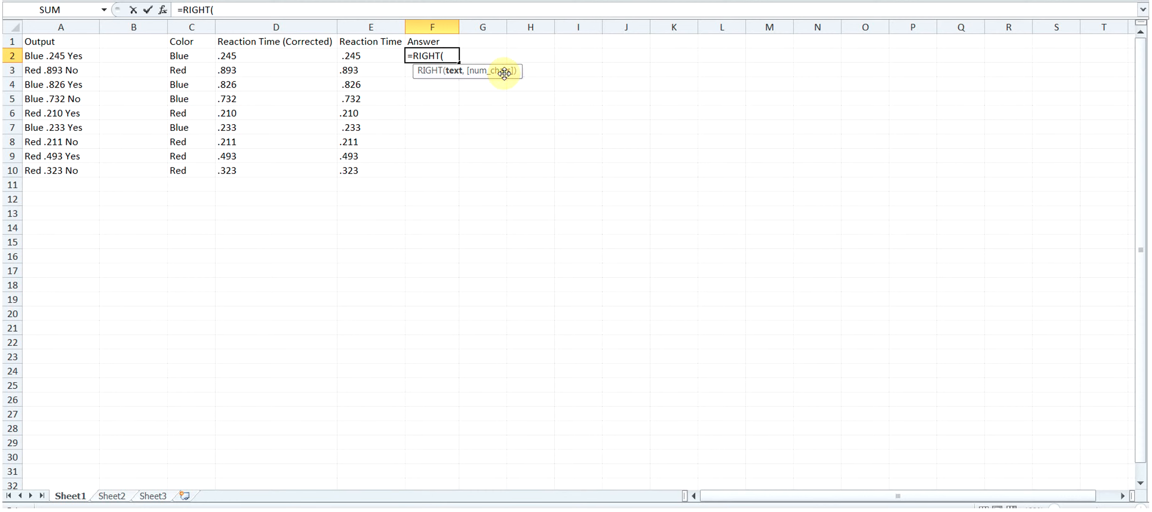
click(56, 56)
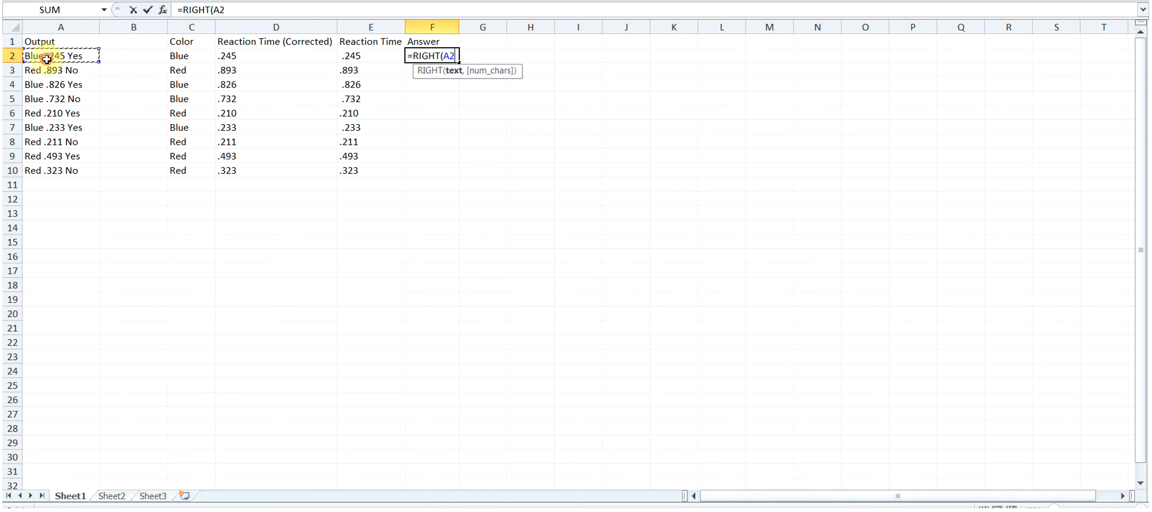
text(,3)
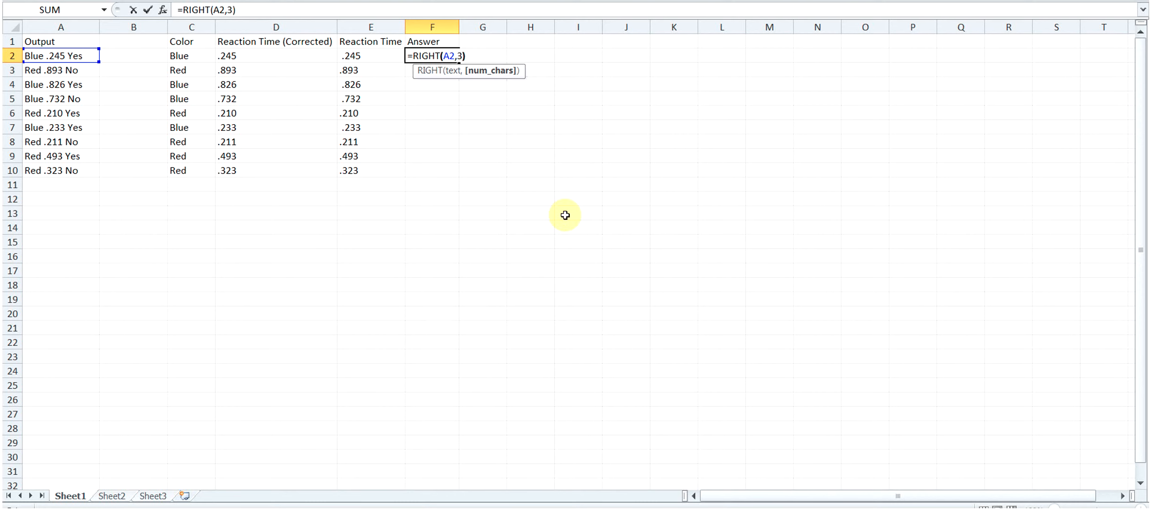
key(ctrl+Return)
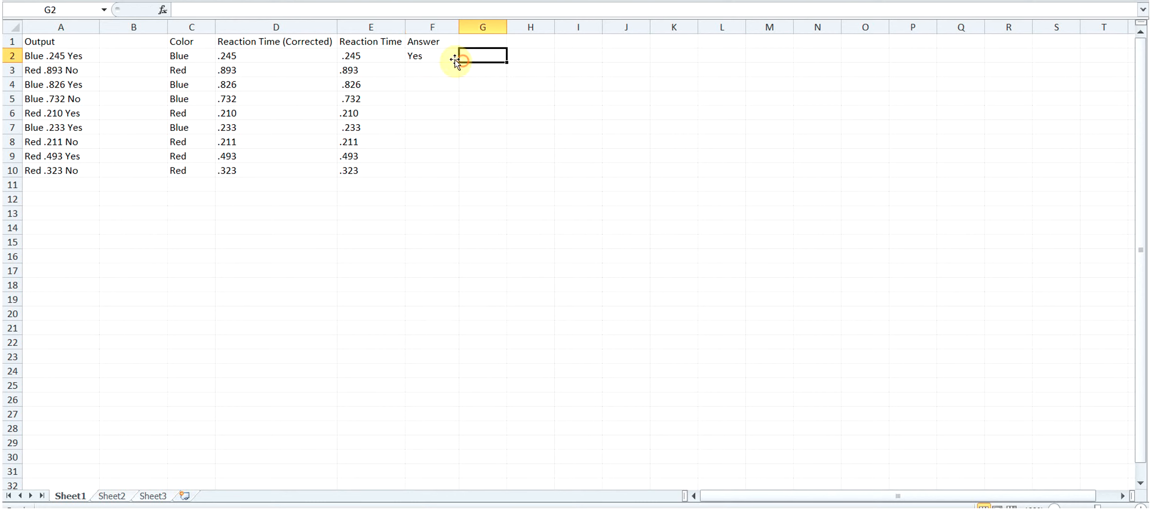
- Fill the Answer formula from F2 down through F10 and check the extracted answers for leading spaces
drag(461, 62, 454, 175)
click(495, 152)
drag(416, 56, 419, 165)
click(431, 168)
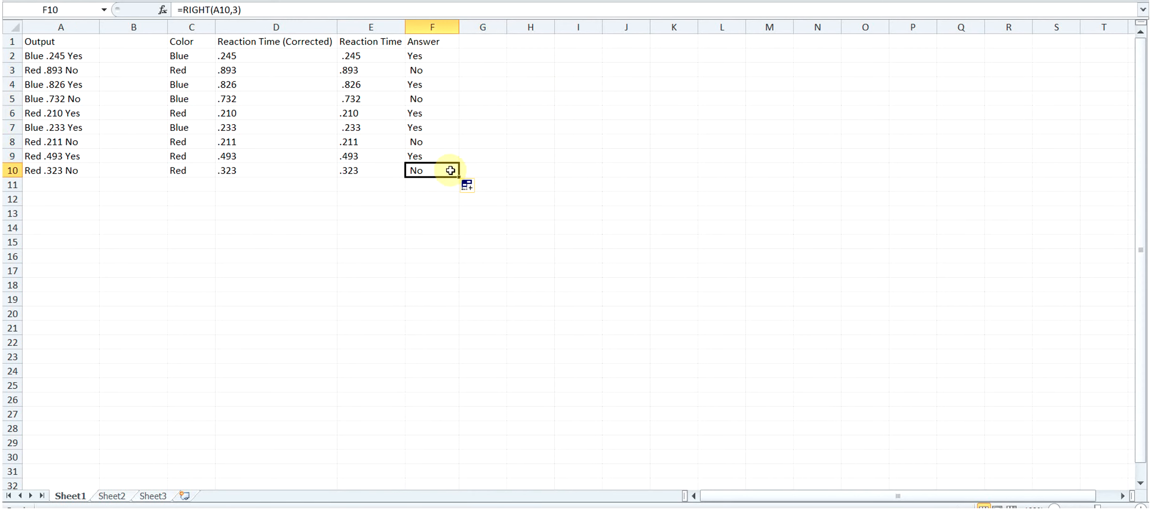
drag(432, 54, 447, 169)
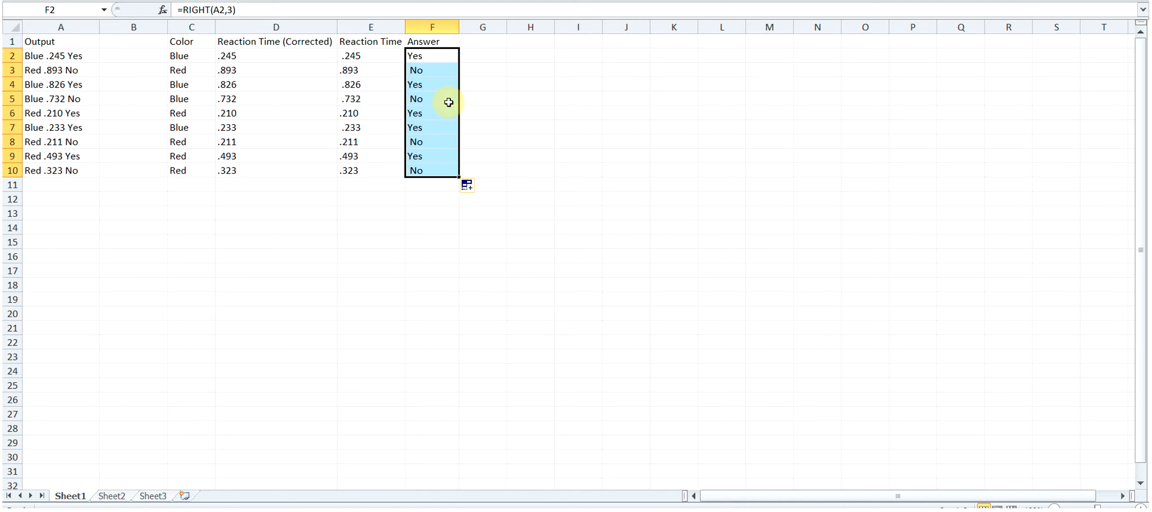
- Insert a column before Answer and give it the header "Answer (Corrected)" in F1
click(459, 27)
right_click(429, 28)
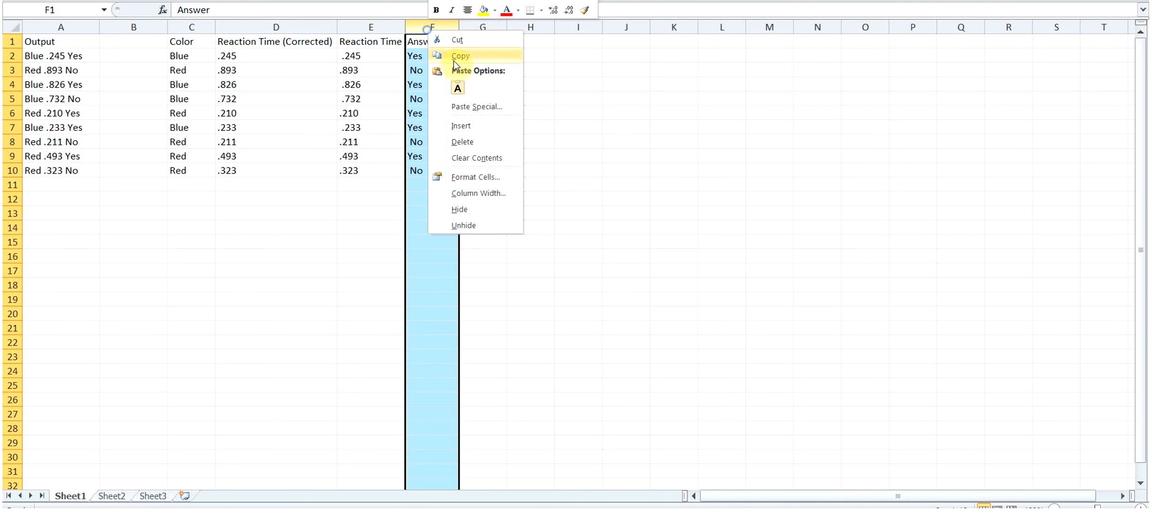
click(466, 125)
click(438, 41)
text(Answer (Corrected))
key(Return)
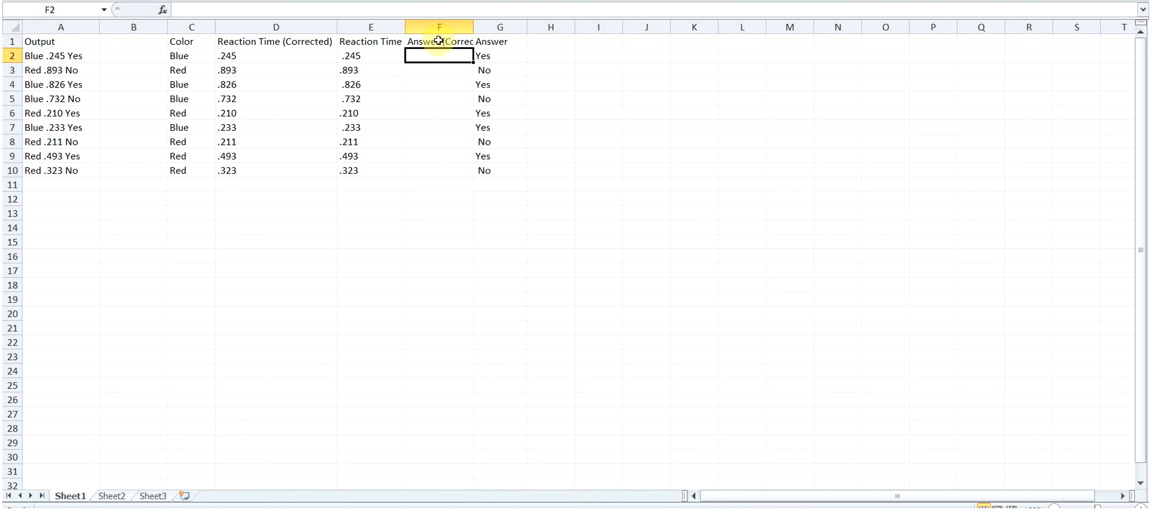
- Fit column F to the width of its "Answer (Corrected)" header
double_click(473, 26)
click(474, 27)
click(468, 52)
drag(498, 23, 448, 26)
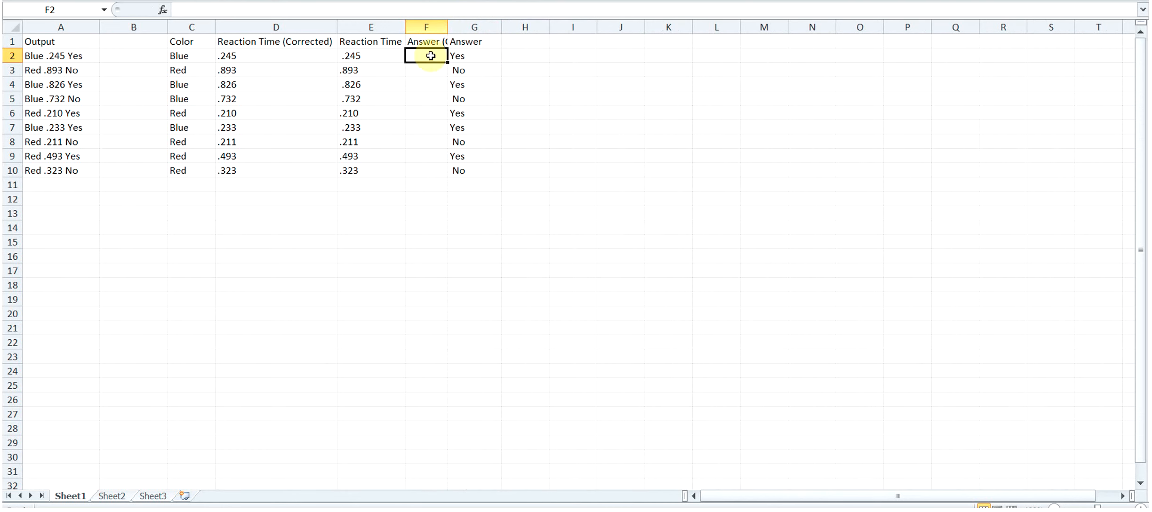
double_click(449, 27)
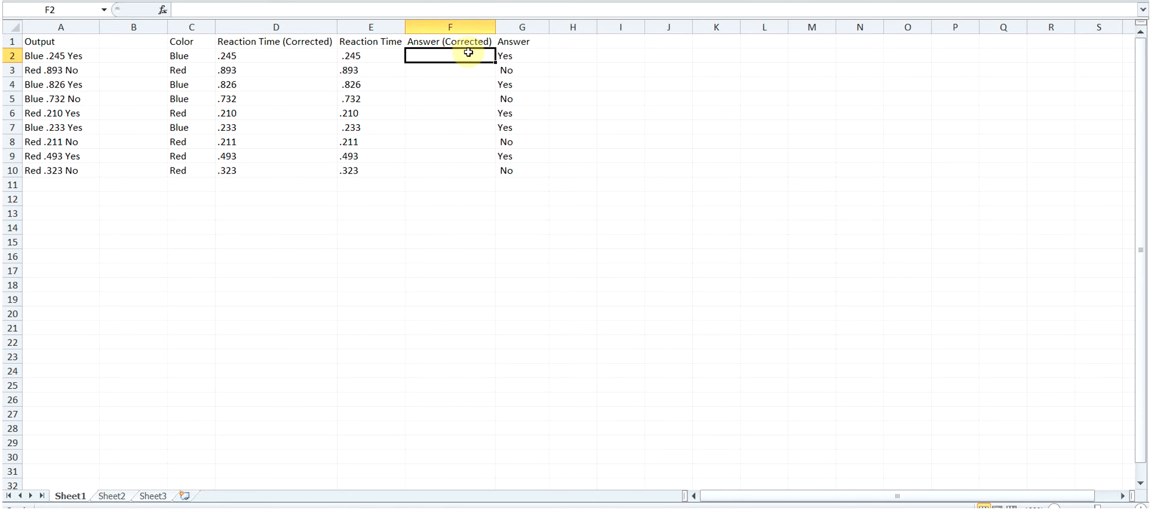
- Enter =TRIM(G2) in F2 and fill it down through F10 to strip spaces from the answers
click(412, 45)
click(468, 58)
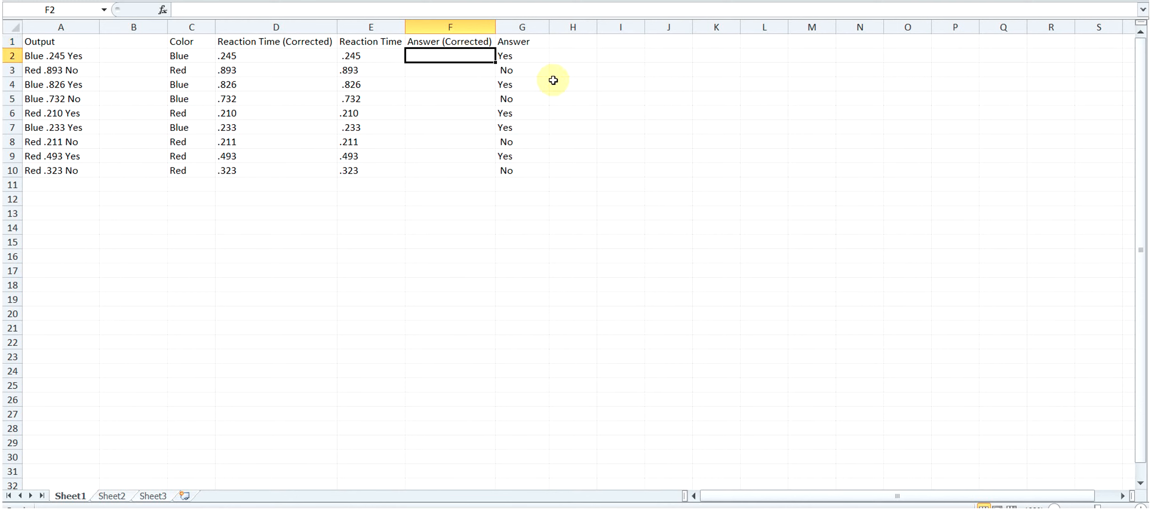
text(=TRIM()
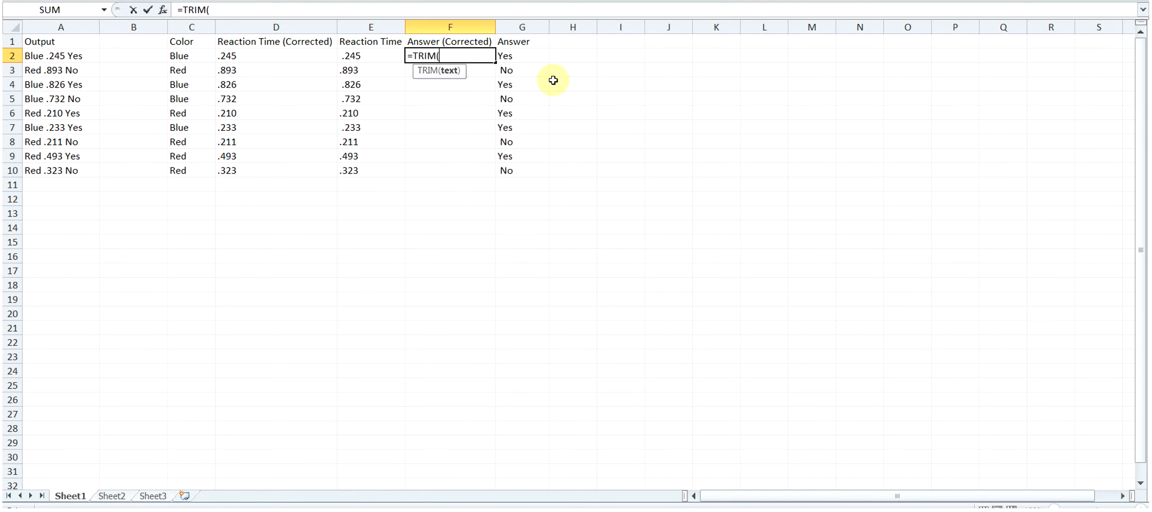
click(516, 55)
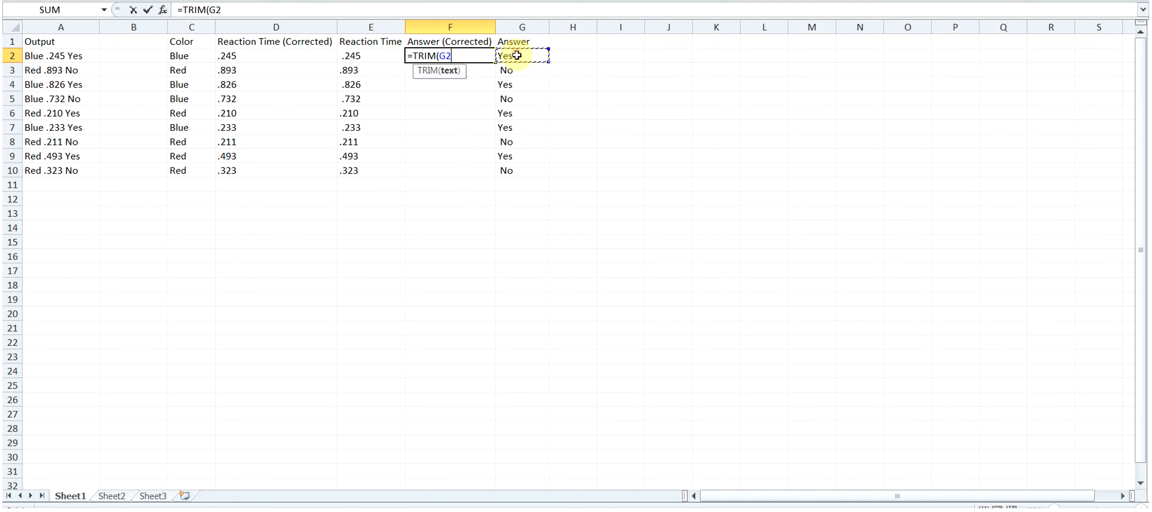
key(Return)
click(473, 55)
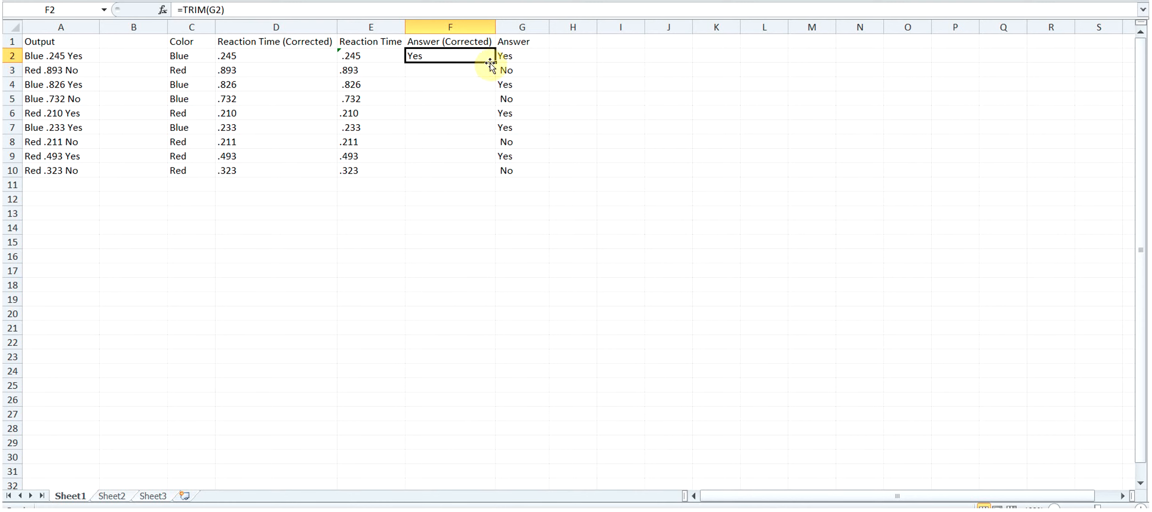
drag(494, 62, 490, 171)
click(610, 99)
- Examine the error flags on the Reaction Time cells E2:E10, including the error options for E10
click(382, 66)
click(340, 56)
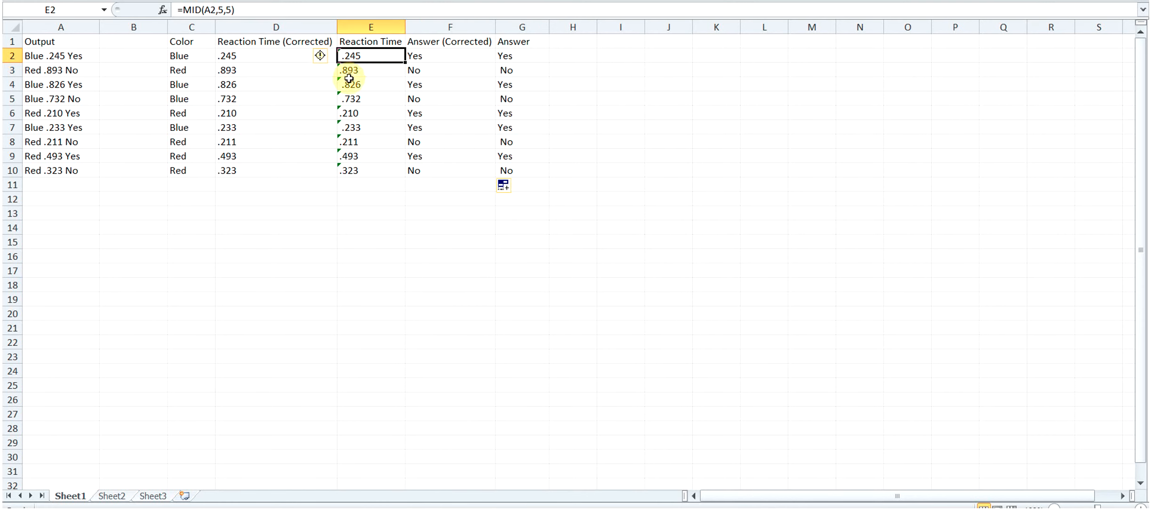
click(320, 55)
click(419, 73)
click(354, 70)
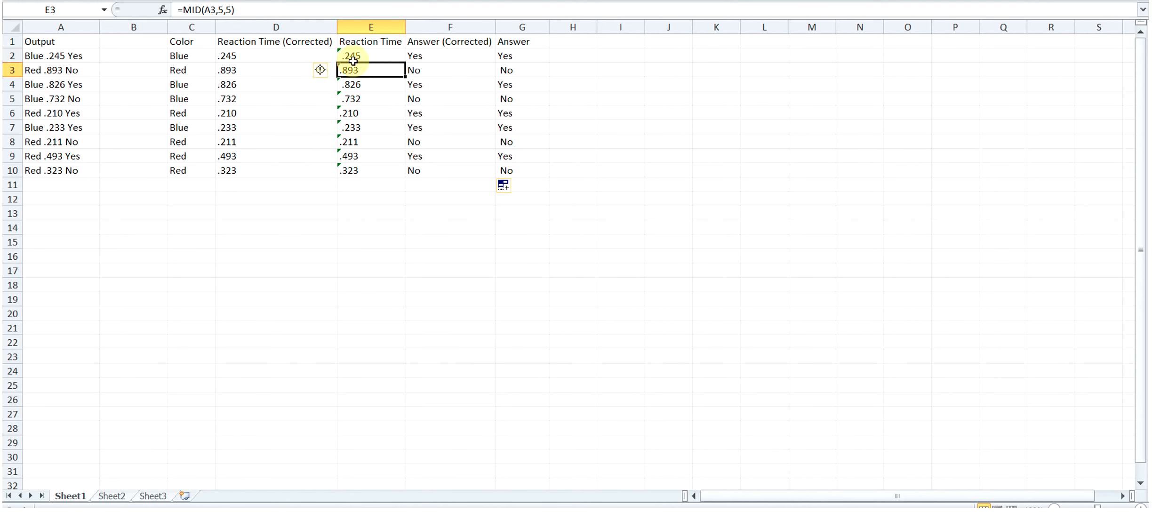
click(321, 70)
click(370, 75)
click(368, 86)
drag(404, 78, 472, 51)
click(601, 251)
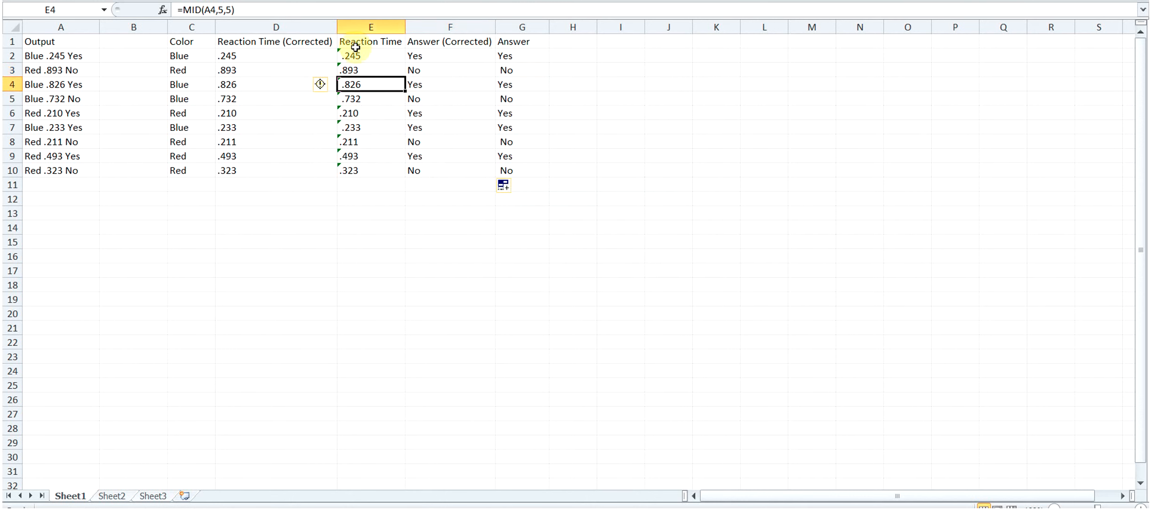
drag(299, 55, 301, 170)
click(351, 170)
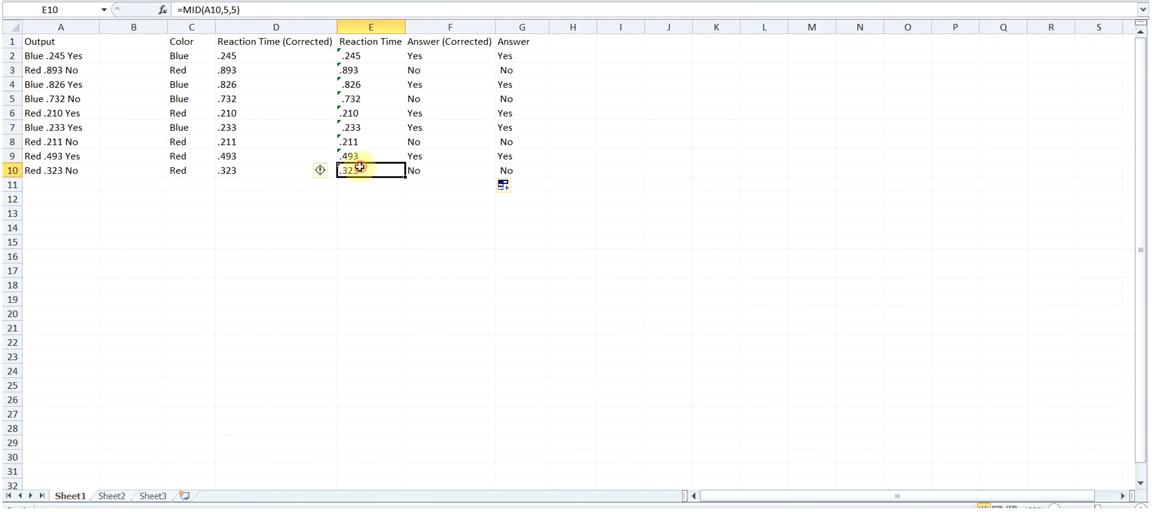
click(331, 171)
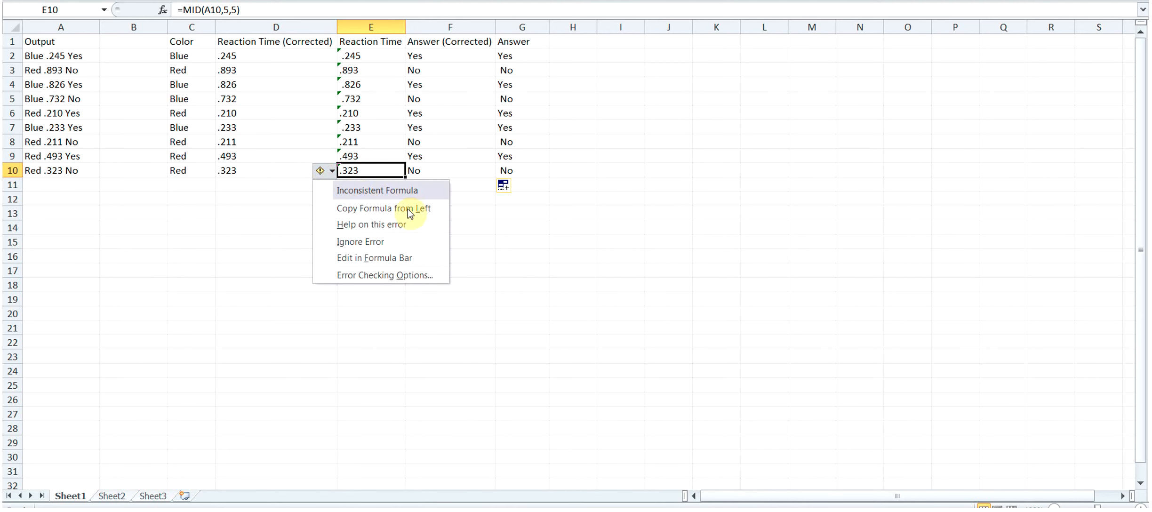
click(585, 188)
click(476, 197)
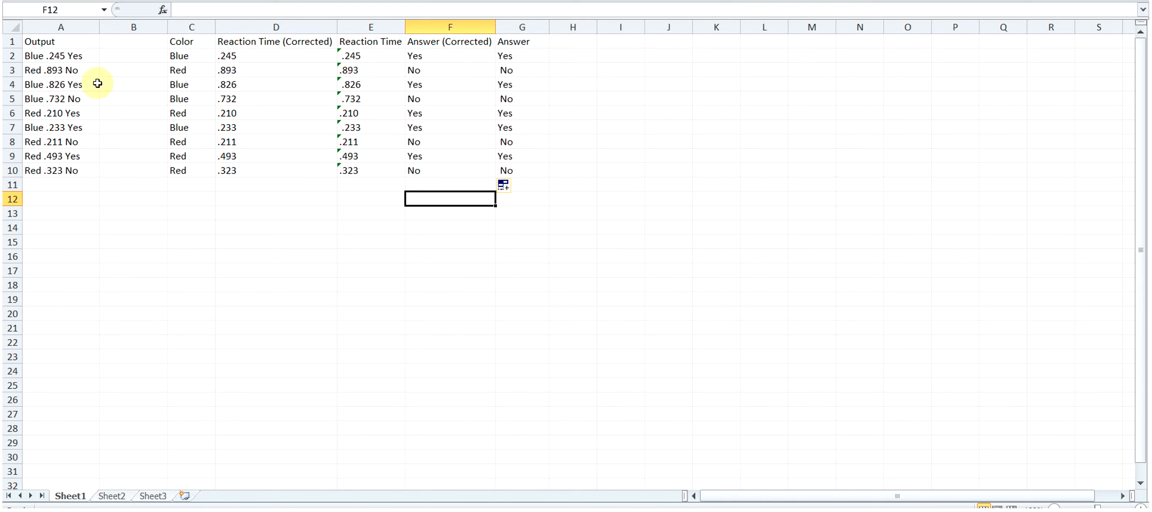
- Compare the source text in A2:A10 with the formulas in the corrected reaction time and Color columns
drag(34, 55, 49, 170)
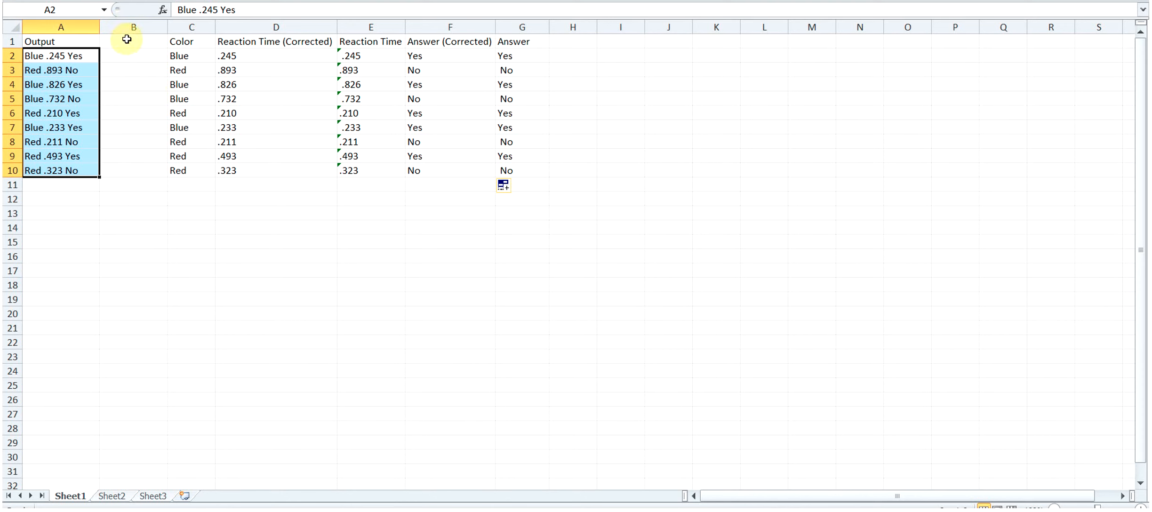
click(235, 68)
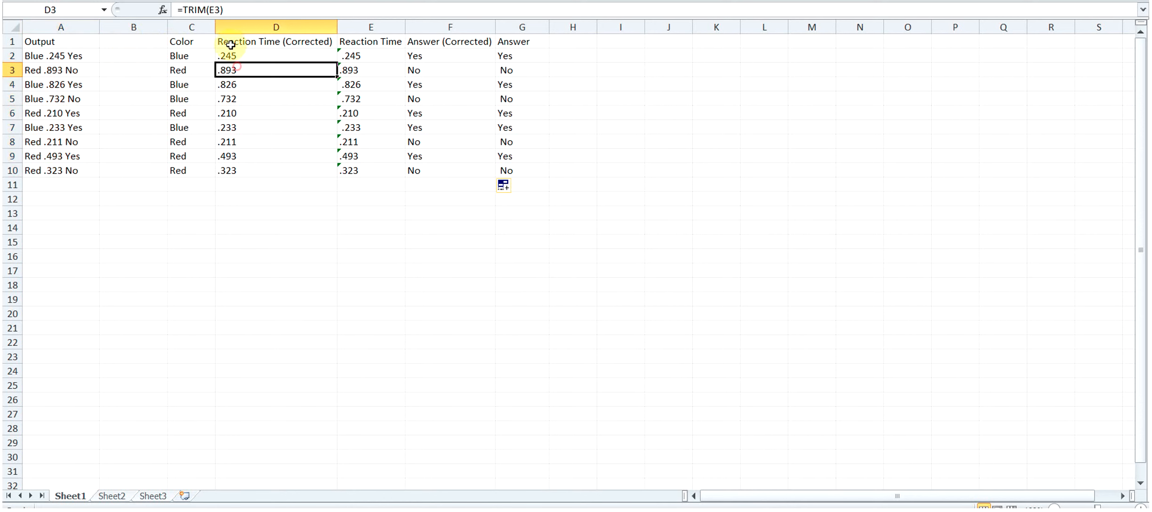
click(191, 55)
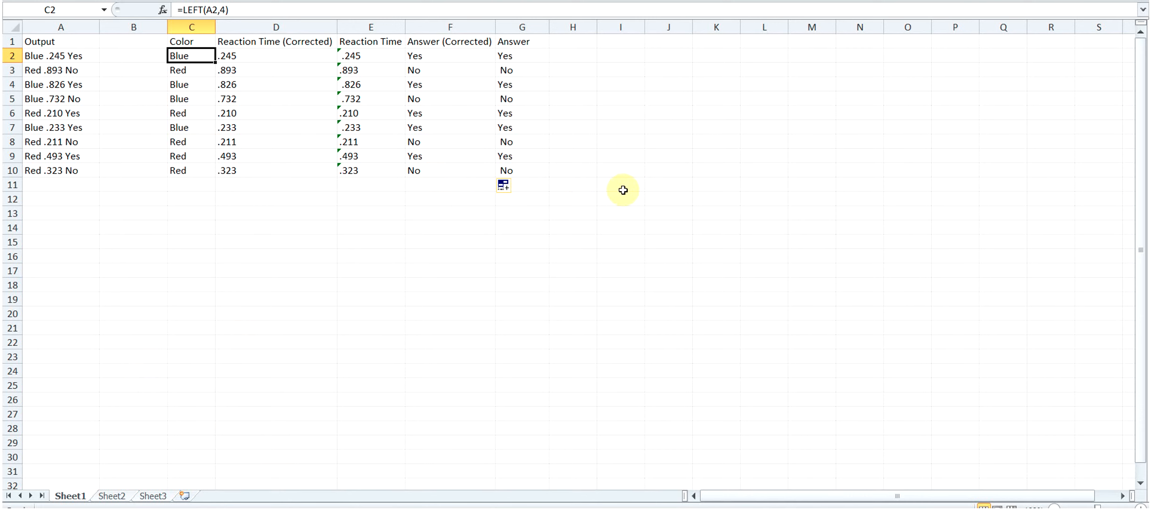
click(24, 57)
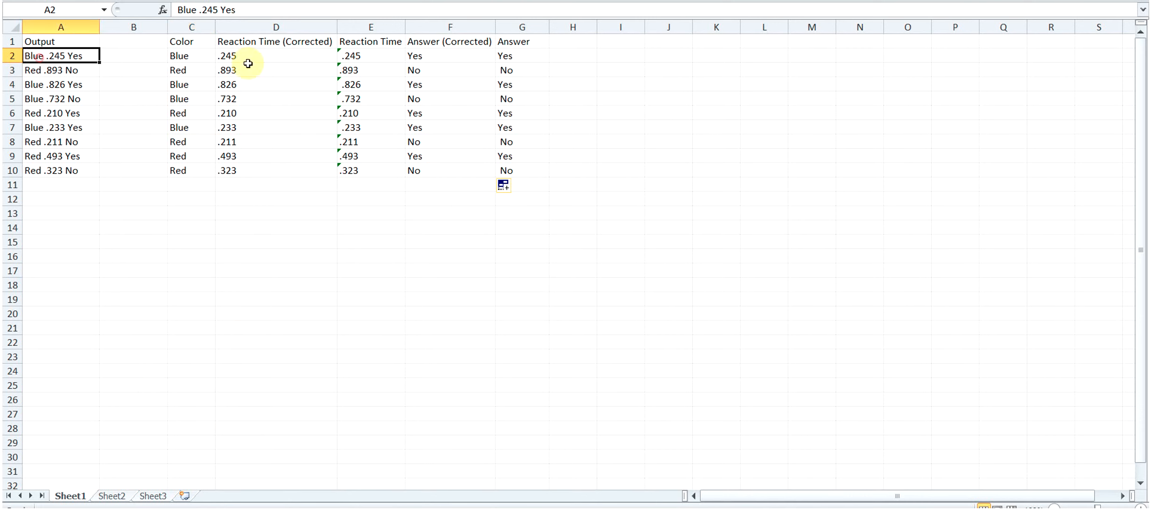